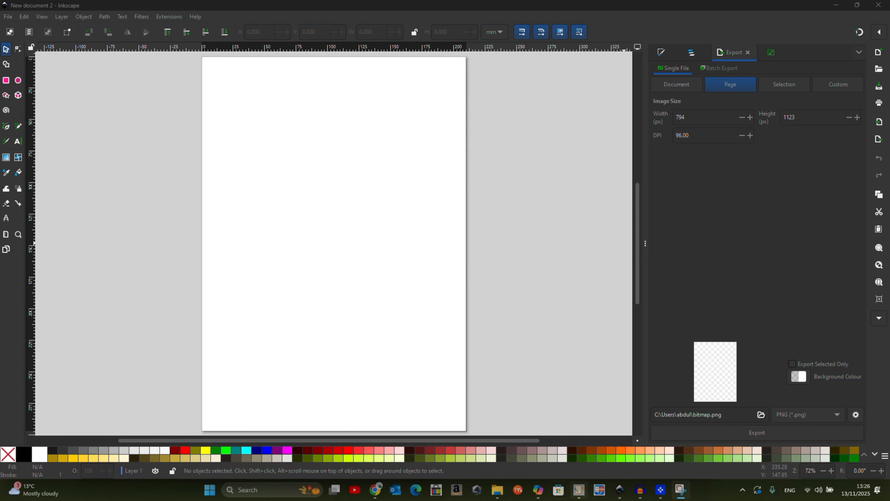
Switch to Chrome and look through the open Whisk and ChatGPT pages for generated character and podcast studio images
{"action": "left_click", "coordinate": [375, 490]}
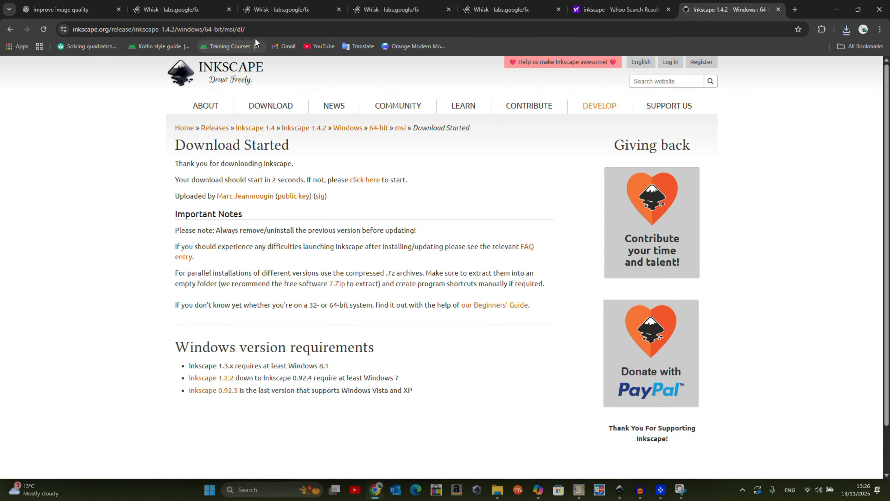
{"action": "left_click", "coordinate": [273, 10]}
{"action": "left_click", "coordinate": [186, 13]}
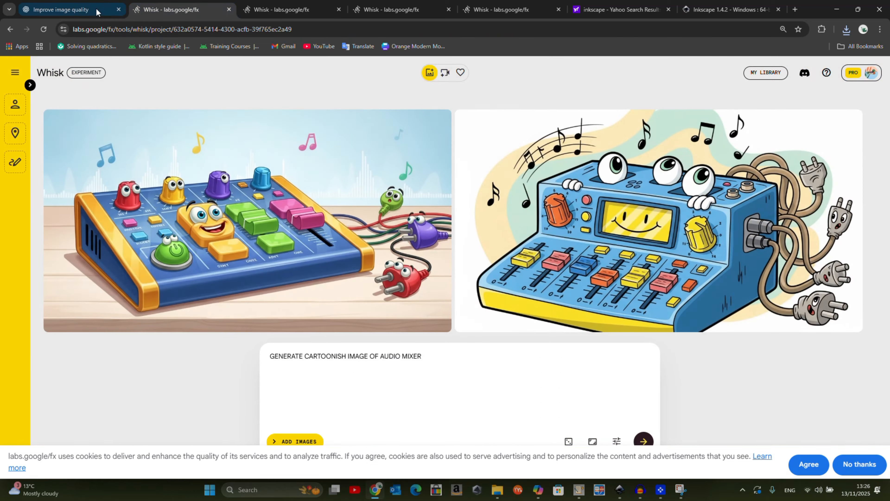
{"action": "left_click", "coordinate": [81, 11]}
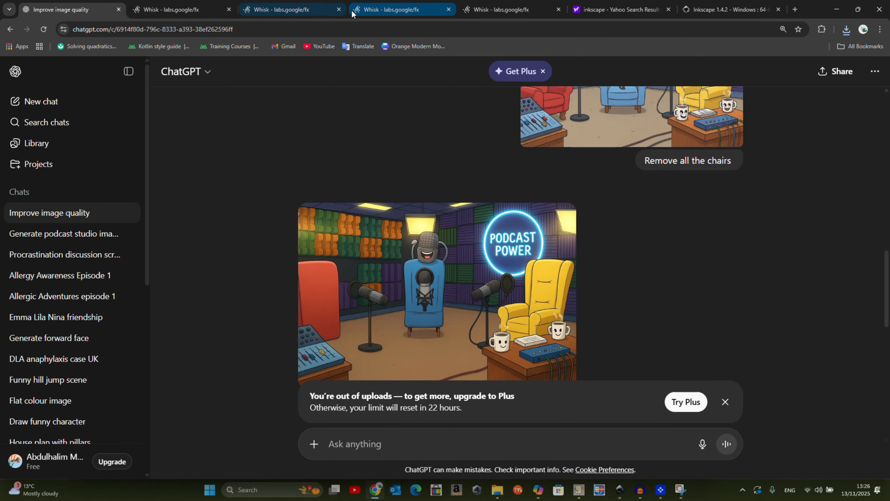
{"action": "left_click", "coordinate": [362, 10]}
{"action": "left_click", "coordinate": [547, 14]}
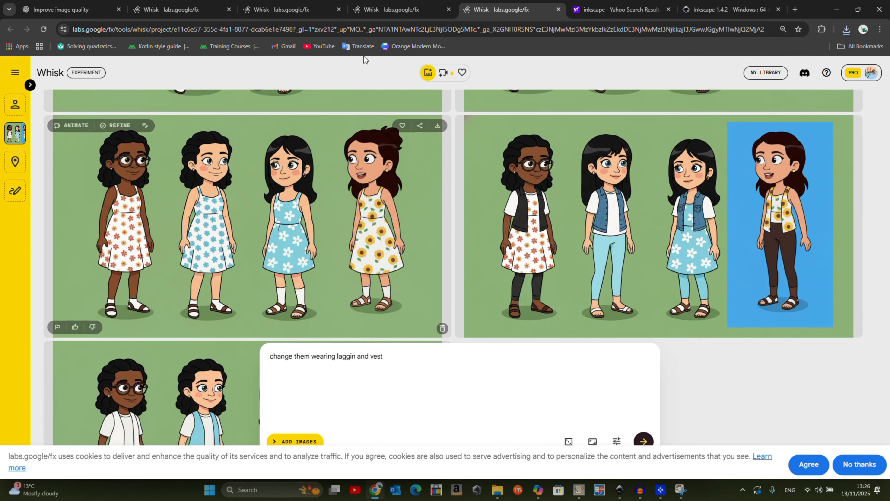
{"action": "left_click", "coordinate": [368, 11]}
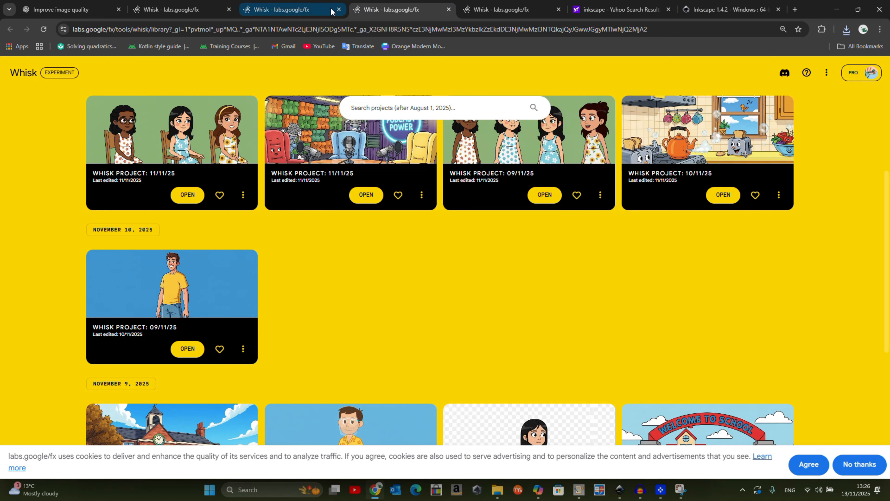
{"action": "left_click", "coordinate": [281, 10]}
{"action": "left_click", "coordinate": [185, 10]}
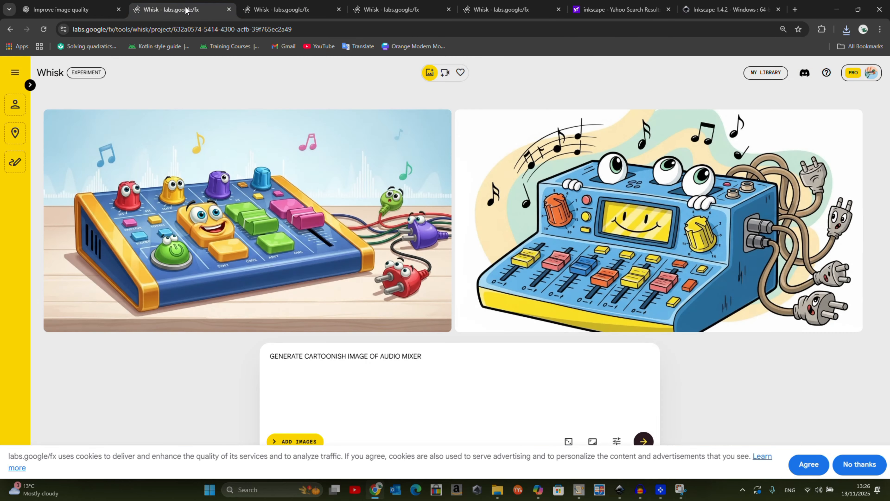
{"action": "left_click", "coordinate": [76, 11]}
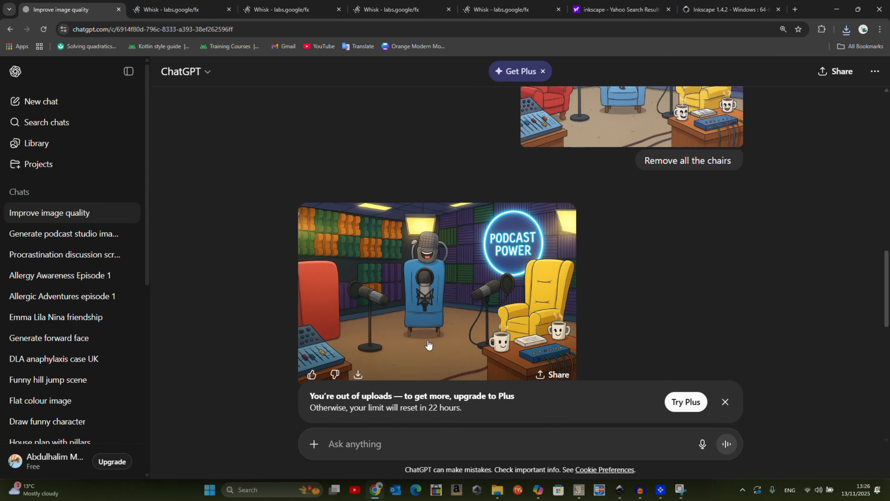
{"action": "scroll", "coordinate": [428, 345], "scroll_direction": "down", "scroll_amount": 2}
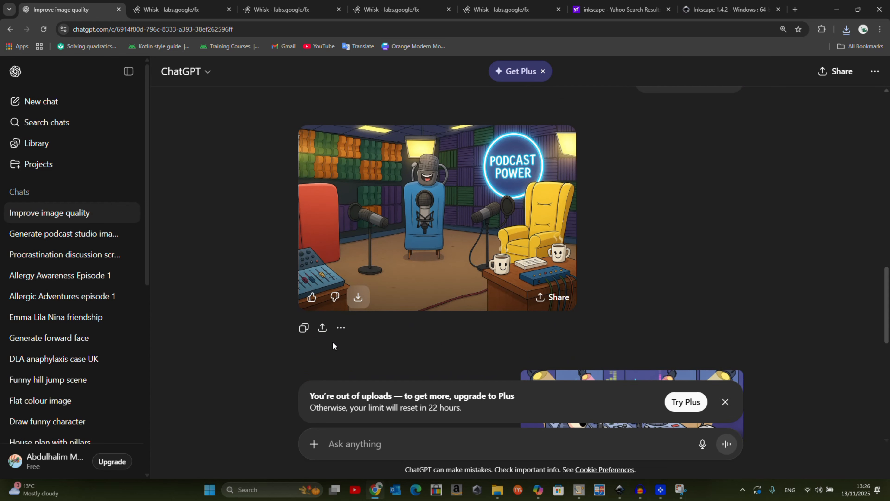
Return to Inkscape and import the Whisk picture of the four standing girls from the Downloads folder
{"action": "left_click", "coordinate": [837, 11]}
{"action": "left_click", "coordinate": [880, 122]}
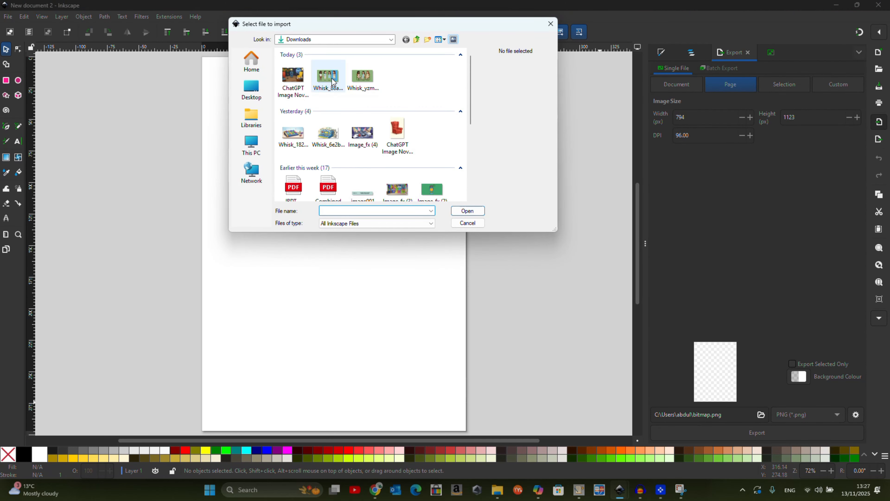
{"action": "left_click", "coordinate": [333, 81]}
{"action": "left_click", "coordinate": [467, 211]}
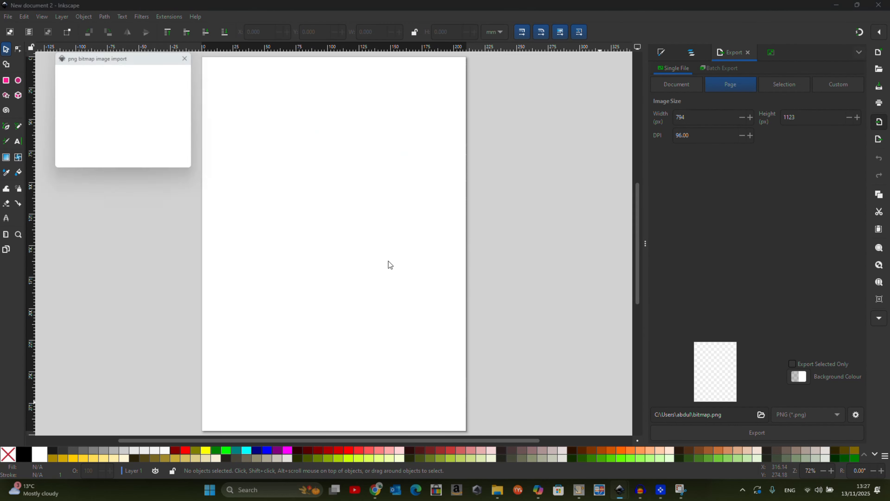
{"action": "left_click", "coordinate": [191, 164]}
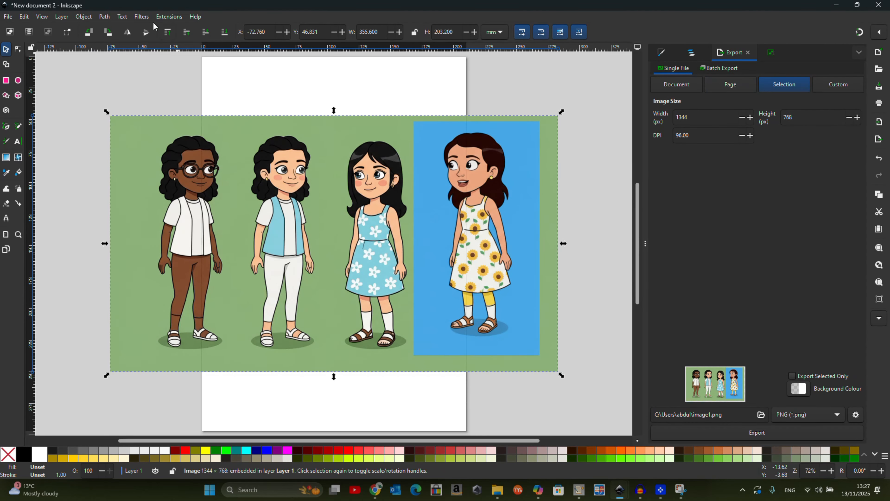
Trace the imported picture with a single-scan brightness cutoff at a threshold of 0.413
{"action": "left_click", "coordinate": [105, 17]}
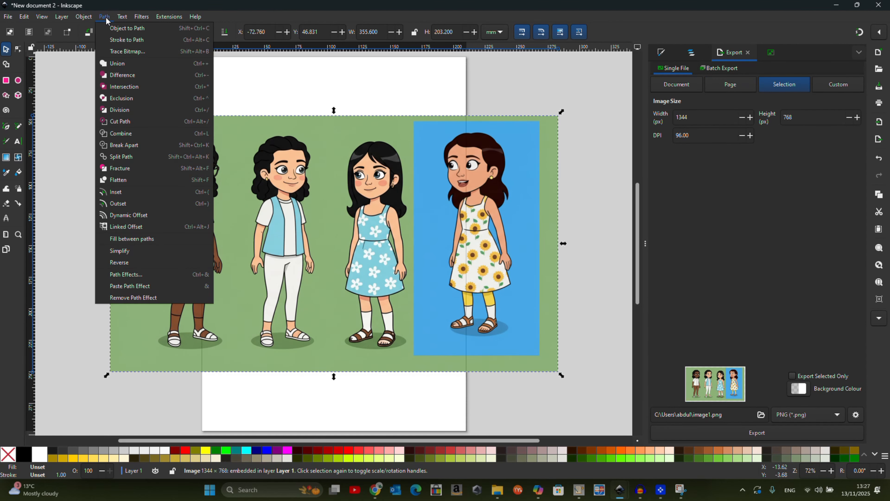
{"action": "left_click", "coordinate": [125, 51]}
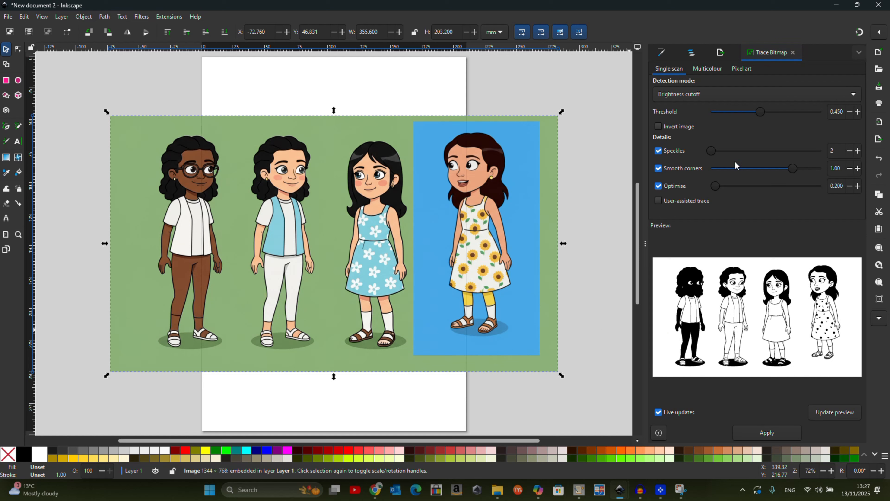
{"action": "left_click_drag", "start_coordinate": [754, 114], "coordinate": [760, 116]}
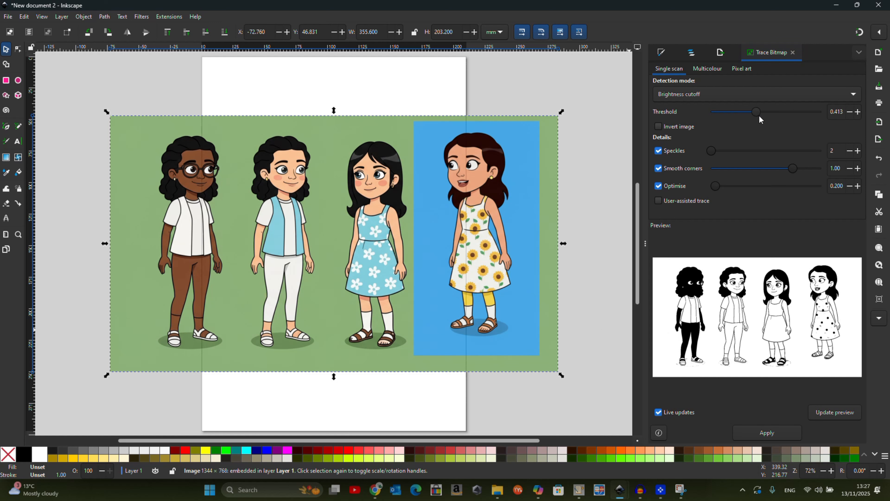
{"action": "left_click", "coordinate": [764, 432]}
Separate the black traced outline from the original picture so that the two lie side by side
{"action": "mouse_move", "coordinate": [296, 193]}
{"action": "left_mouse_down"}
{"action": "mouse_move", "coordinate": [415, 194]}
{"action": "mouse_move", "coordinate": [450, 250]}
{"action": "left_mouse_up"}
{"action": "left_click_drag", "start_coordinate": [310, 160], "coordinate": [16, 111]}
{"action": "mouse_move", "coordinate": [508, 302]}
{"action": "left_mouse_down"}
{"action": "mouse_move", "coordinate": [441, 244]}
{"action": "mouse_move", "coordinate": [442, 229]}
{"action": "left_mouse_up"}
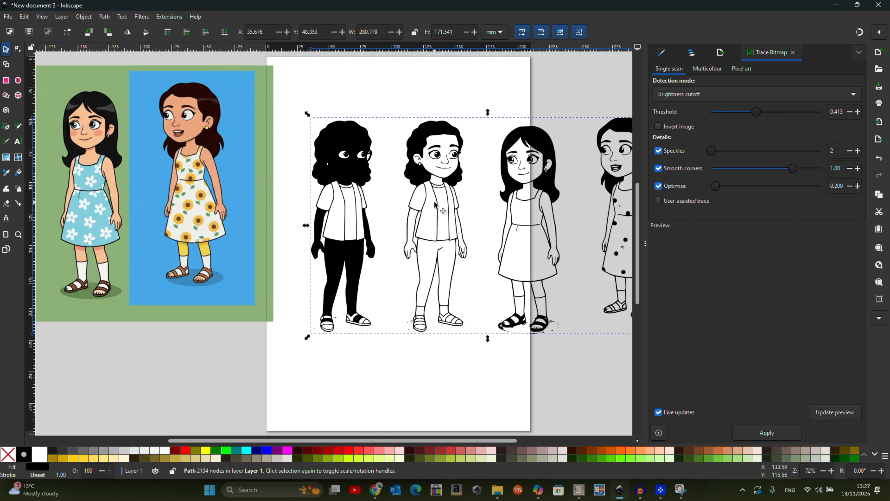
{"action": "left_click_drag", "start_coordinate": [435, 205], "coordinate": [435, 212]}
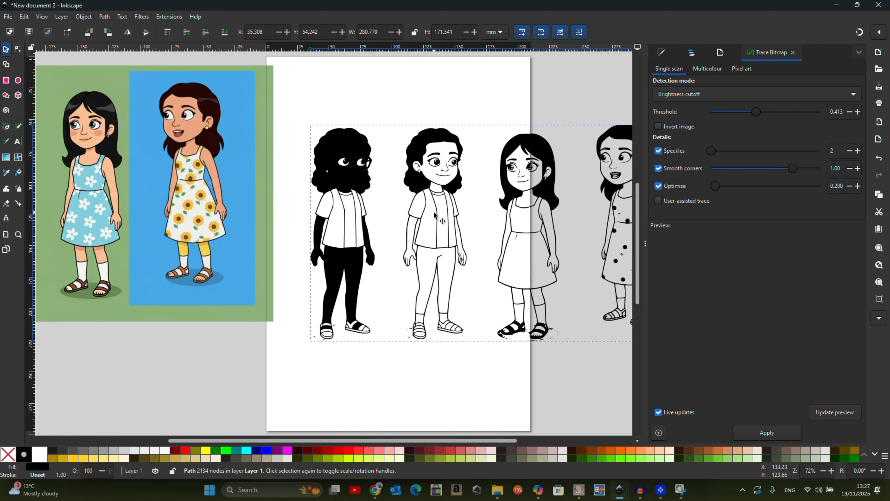
Draw two peach rectangles over the second traced girl, about 102 × 36 mm across the torso and 31 × 103 mm downwards
{"action": "left_click", "coordinate": [6, 81]}
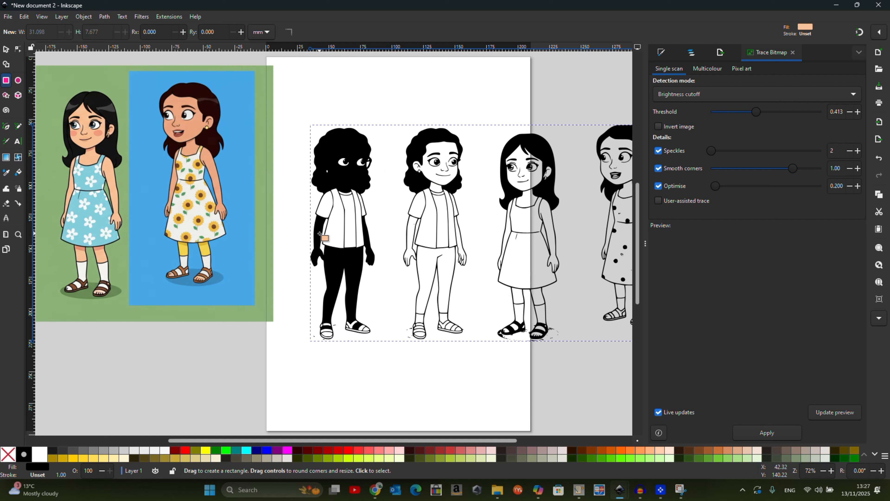
{"action": "left_click_drag", "start_coordinate": [385, 202], "coordinate": [514, 248]}
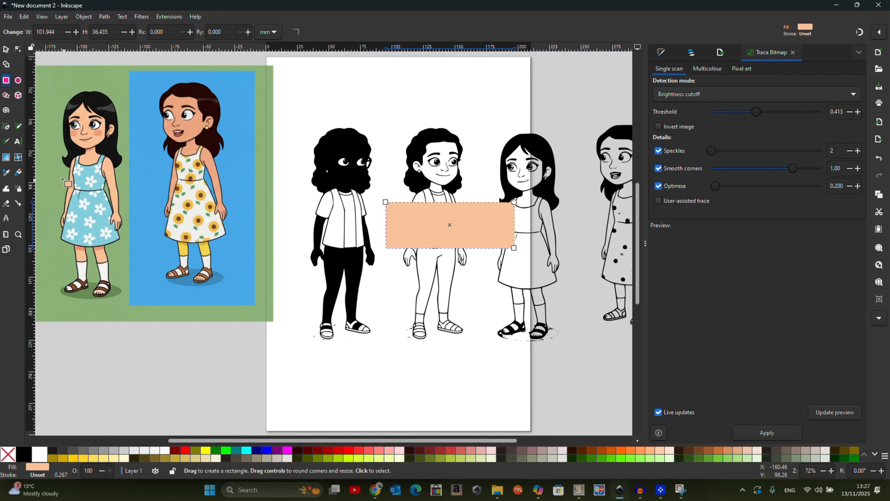
{"action": "left_click", "coordinate": [16, 174]}
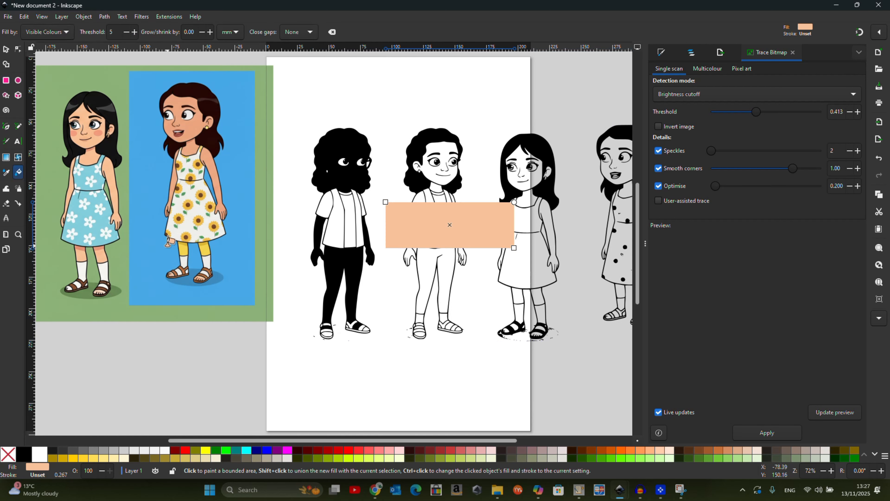
{"action": "left_click", "coordinate": [7, 83]}
{"action": "left_click_drag", "start_coordinate": [440, 227], "coordinate": [479, 355]}
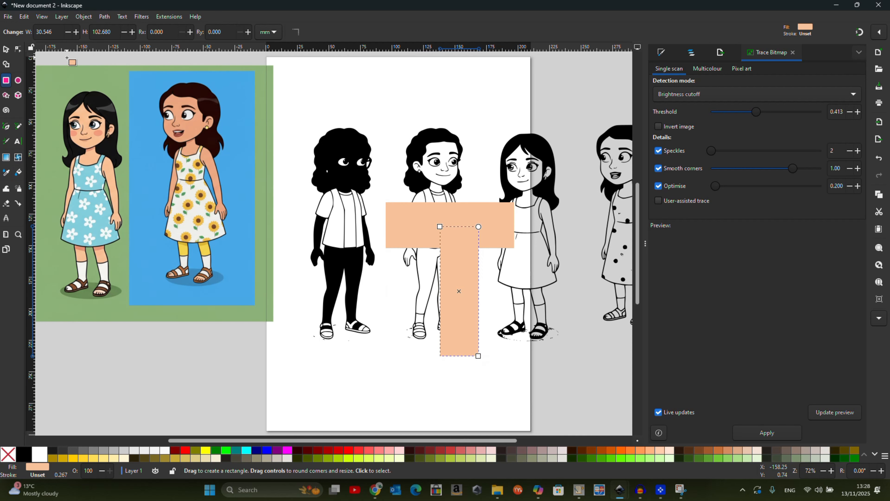
{"action": "left_click", "coordinate": [7, 50]}
{"action": "left_click_drag", "start_coordinate": [465, 277], "coordinate": [463, 276]}
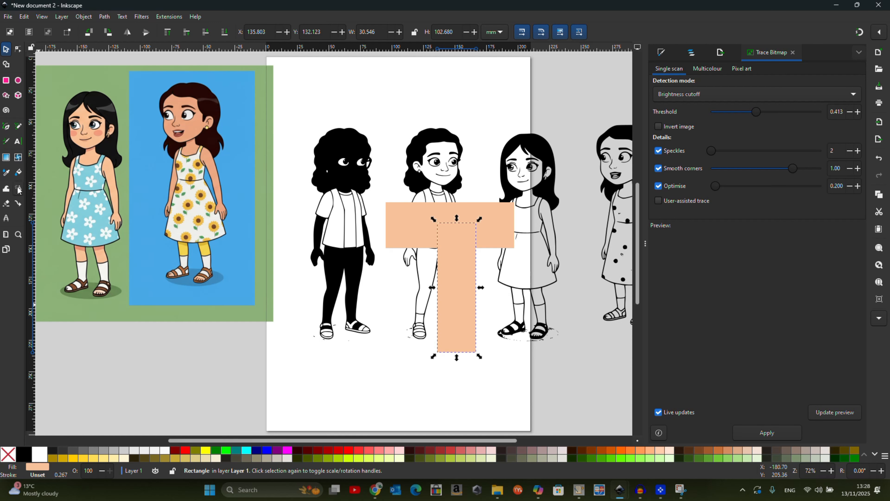
Fill the second traced girl's left-hand leg and ankle with the Paint Bucket, and move the peach rectangles aside
{"action": "left_click", "coordinate": [18, 174]}
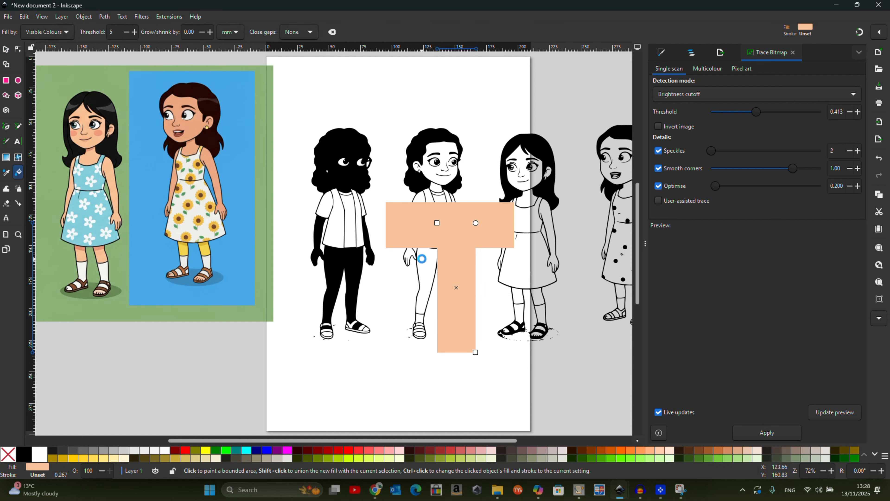
{"action": "left_click", "coordinate": [421, 258]}
{"action": "left_click", "coordinate": [420, 318]}
{"action": "left_click", "coordinate": [6, 50]}
{"action": "left_click_drag", "start_coordinate": [442, 226], "coordinate": [518, 220]}
{"action": "left_click_drag", "start_coordinate": [450, 225], "coordinate": [605, 202]}
Move the filled leg and ankle shapes off the figure onto the blank lower part of the page
{"action": "left_click", "coordinate": [427, 291]}
{"action": "left_click", "coordinate": [420, 319], "text": "shift"}
{"action": "left_click_drag", "start_coordinate": [422, 293], "coordinate": [296, 379]}
{"action": "left_click_drag", "start_coordinate": [147, 280], "coordinate": [346, 208]}
Colour the separated leg shape brown and the ankle shape peach with colours sampled from the original picture
{"action": "left_click", "coordinate": [304, 369]}
{"action": "left_click", "coordinate": [293, 404]}
{"action": "left_click", "coordinate": [297, 381], "text": "shift"}
{"action": "left_click", "coordinate": [6, 174]}
{"action": "left_click", "coordinate": [122, 148]}
{"action": "left_click", "coordinate": [6, 49]}
{"action": "left_click", "coordinate": [295, 404]}
{"action": "left_click_drag", "start_coordinate": [294, 404], "coordinate": [294, 402]}
{"action": "left_click", "coordinate": [6, 172]}
{"action": "left_click", "coordinate": [171, 145]}
Move the tall peach rectangle and the original picture away from the second traced girl
{"action": "left_click", "coordinate": [6, 50]}
{"action": "scroll", "coordinate": [201, 304], "scroll_direction": "down", "scroll_amount": 1}
{"action": "left_click_drag", "start_coordinate": [442, 283], "coordinate": [295, 191]}
{"action": "left_click_drag", "start_coordinate": [343, 106], "coordinate": [225, 56]}
{"action": "scroll", "coordinate": [390, 229], "scroll_direction": "up", "scroll_amount": 2}
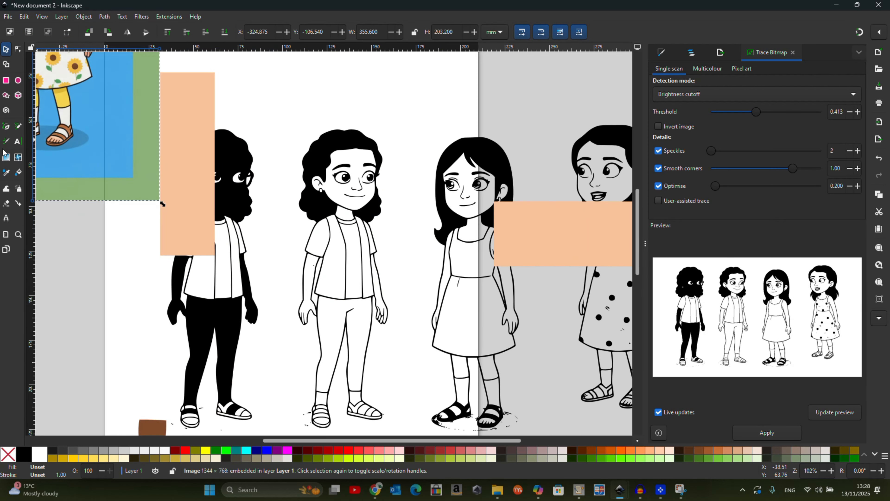
Fill both vest panels and the shirt front of the second traced girl with the Paint Bucket
{"action": "left_click", "coordinate": [18, 172]}
{"action": "left_click", "coordinate": [336, 251]}
{"action": "left_click", "coordinate": [354, 246]}
{"action": "left_click", "coordinate": [367, 261]}
Colour the two vest panels light blue, sampled from the second girl's vest in the original picture
{"action": "left_click", "coordinate": [6, 49]}
{"action": "scroll", "coordinate": [427, 228], "scroll_direction": "down", "scroll_amount": 2}
{"action": "left_click", "coordinate": [379, 245], "text": "shift"}
{"action": "left_click", "coordinate": [6, 173]}
{"action": "left_click", "coordinate": [92, 116]}
Colour the second traced girl's shirt front off-white (#f0f0ec), sampled from the shirt in the original picture
{"action": "left_click", "coordinate": [6, 49]}
{"action": "left_click", "coordinate": [393, 237]}
{"action": "left_click", "coordinate": [397, 245]}
{"action": "left_click", "coordinate": [390, 245]}
{"action": "left_click", "coordinate": [6, 172]}
{"action": "left_click", "coordinate": [98, 118]}
{"action": "left_click", "coordinate": [103, 119]}
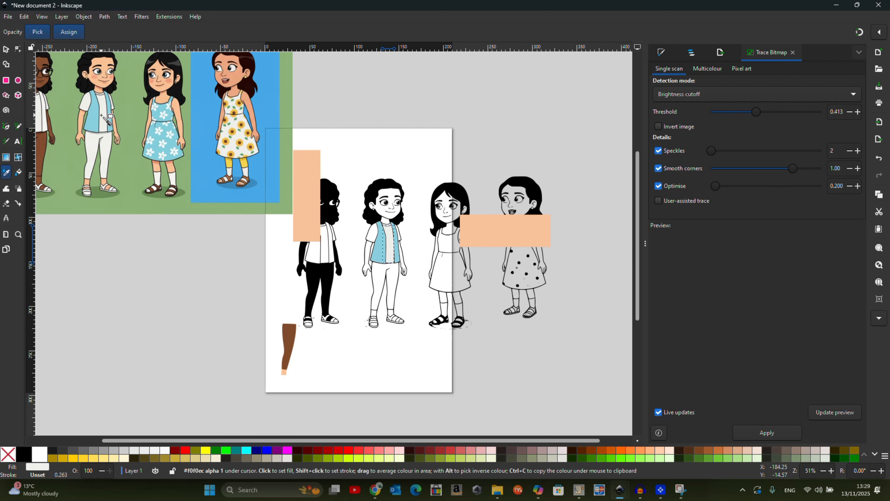
{"action": "left_click", "coordinate": [350, 351]}
{"action": "left_click", "coordinate": [101, 118]}
Fill the second traced girl's left-hand sleeve and bare arm with the Paint Bucket
{"action": "left_click", "coordinate": [6, 49]}
{"action": "left_click", "coordinate": [488, 239]}
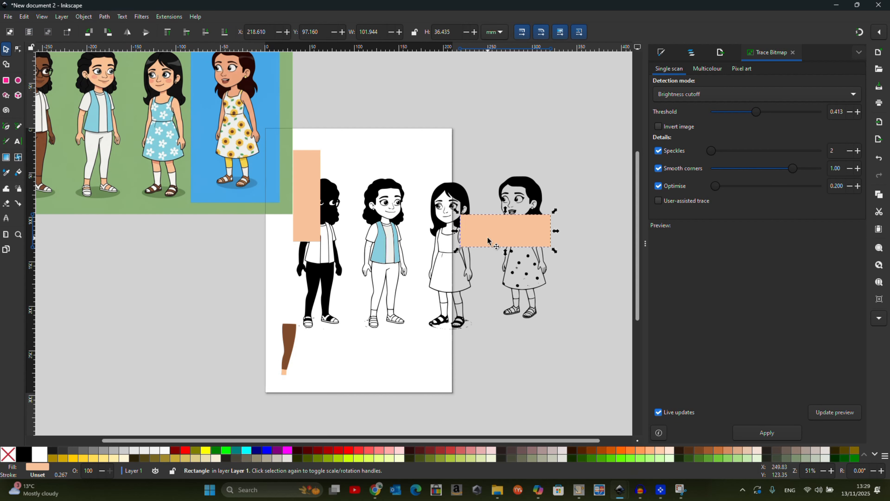
{"action": "scroll", "coordinate": [400, 206], "scroll_direction": "up", "scroll_amount": 3}
{"action": "left_click", "coordinate": [18, 173]}
{"action": "left_click", "coordinate": [320, 288]}
{"action": "left_click", "coordinate": [308, 331]}
Recolour the filled sleeve with a colour sampled from the original picture
{"action": "left_click", "coordinate": [6, 49]}
{"action": "left_click", "coordinate": [320, 287]}
{"action": "scroll", "coordinate": [424, 274], "scroll_direction": "down", "scroll_amount": 3}
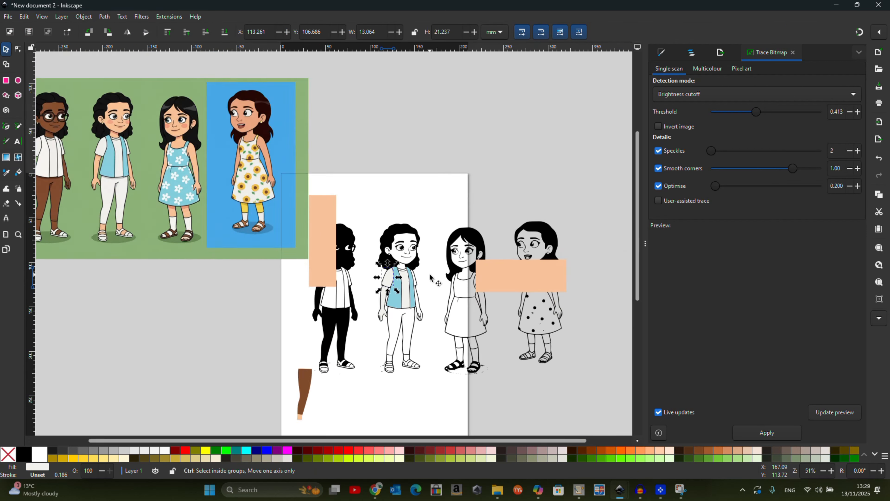
{"action": "scroll", "coordinate": [421, 288], "scroll_direction": "up", "scroll_amount": 4}
{"action": "left_click", "coordinate": [6, 172]}
{"action": "left_click", "coordinate": [210, 218]}
Colour the second traced girl's filled arm peach with the skin tone sampled from the original picture
{"action": "left_click", "coordinate": [6, 50]}
{"action": "scroll", "coordinate": [308, 228], "scroll_direction": "down", "scroll_amount": 2}
{"action": "left_click", "coordinate": [287, 272]}
{"action": "left_click", "coordinate": [6, 173]}
{"action": "left_click", "coordinate": [166, 168]}
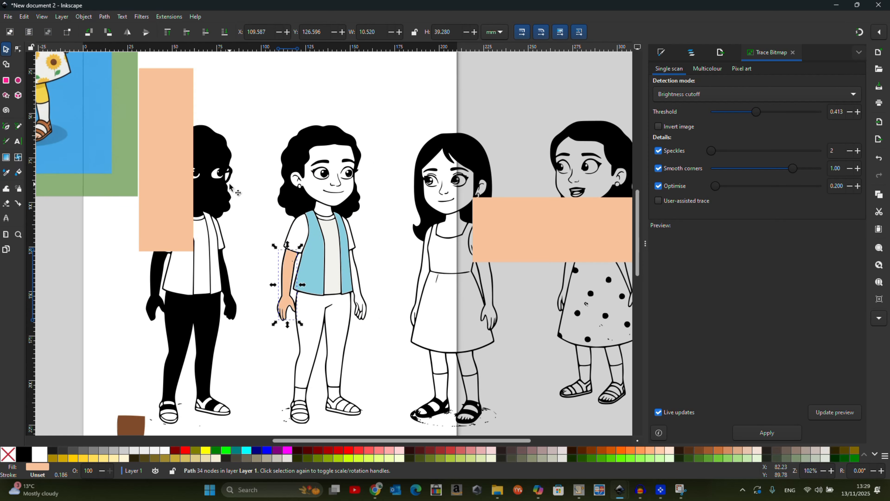
Move the brown leg shape onto the second traced girl's leg
{"action": "scroll", "coordinate": [317, 224], "scroll_direction": "down", "scroll_amount": 3}
{"action": "scroll", "coordinate": [242, 294], "scroll_direction": "up", "scroll_amount": 2}
{"action": "left_click", "coordinate": [260, 330]}
{"action": "left_click_drag", "start_coordinate": [256, 317], "coordinate": [386, 231]}
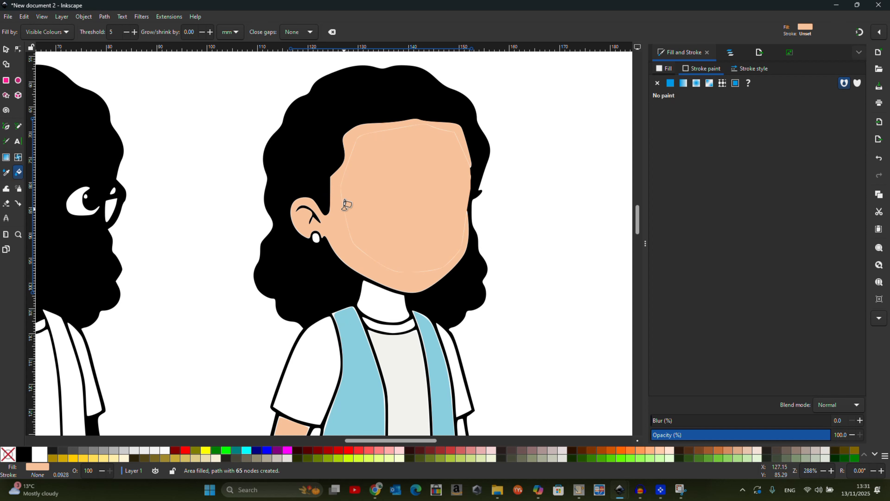
Colour the second girl's left-hand sleeve light blue, sampled from her vest
{"action": "left_click", "coordinate": [6, 49]}
{"action": "left_click", "coordinate": [338, 225]}
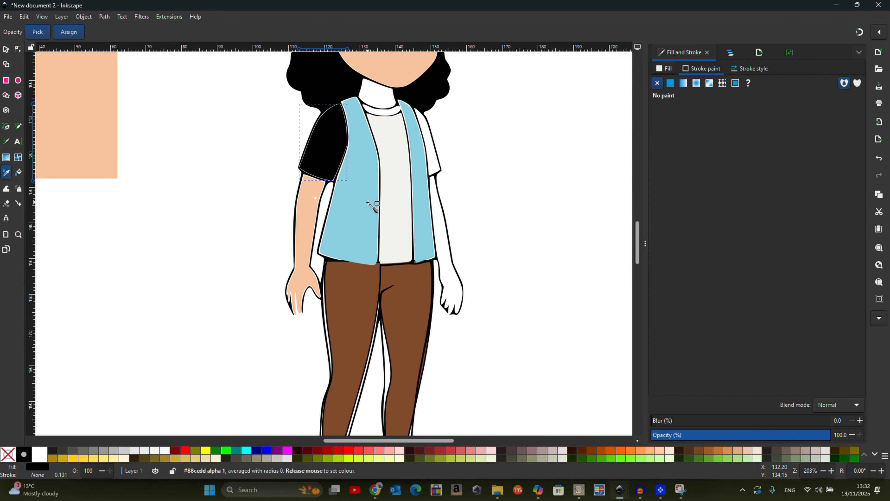
{"action": "left_click", "coordinate": [373, 205]}
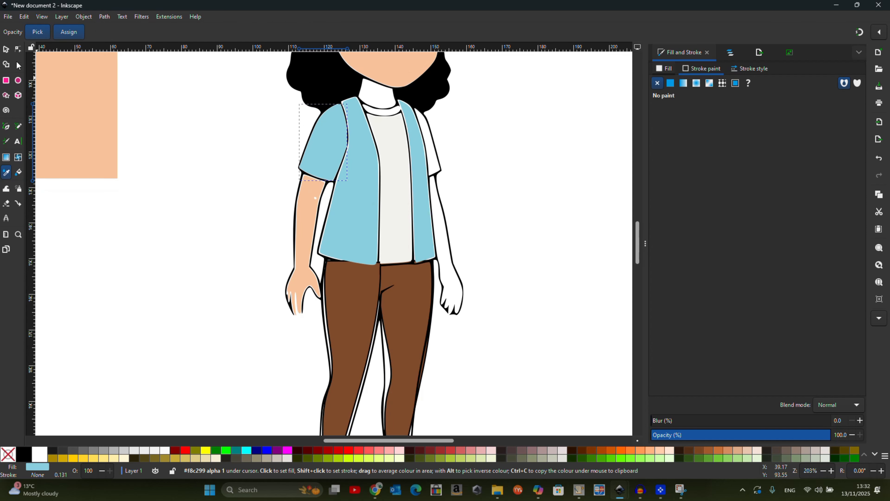
Duplicate the blue sleeve together with the peach arm and move the copies to the opposite side of the figure
{"action": "left_click", "coordinate": [6, 50]}
{"action": "left_click", "coordinate": [304, 225], "text": "shift"}
{"action": "key", "text": "ctrl"}
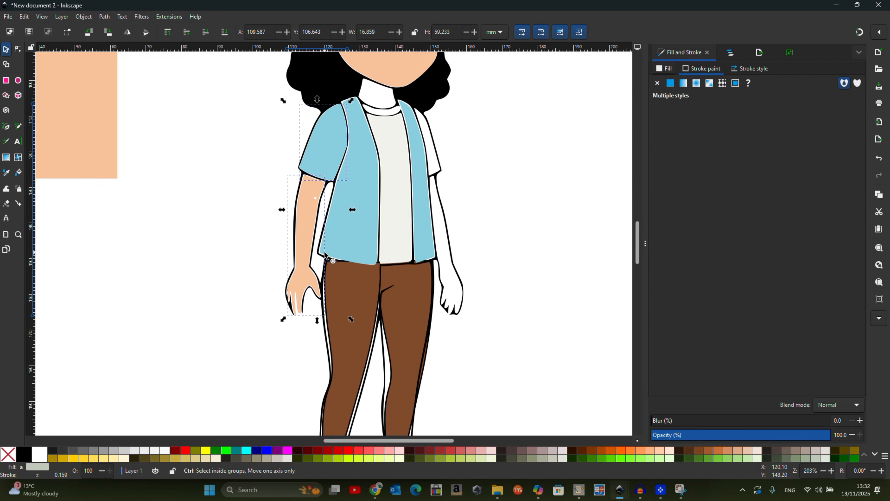
{"action": "key", "text": "ctrl+d"}
{"action": "left_click_drag", "start_coordinate": [322, 168], "coordinate": [419, 166]}
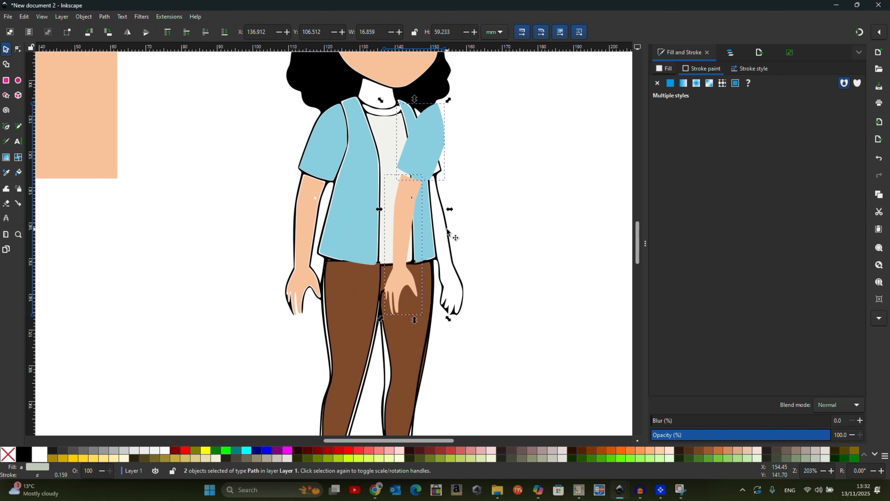
{"action": "left_click_drag", "start_coordinate": [450, 229], "coordinate": [474, 233]}
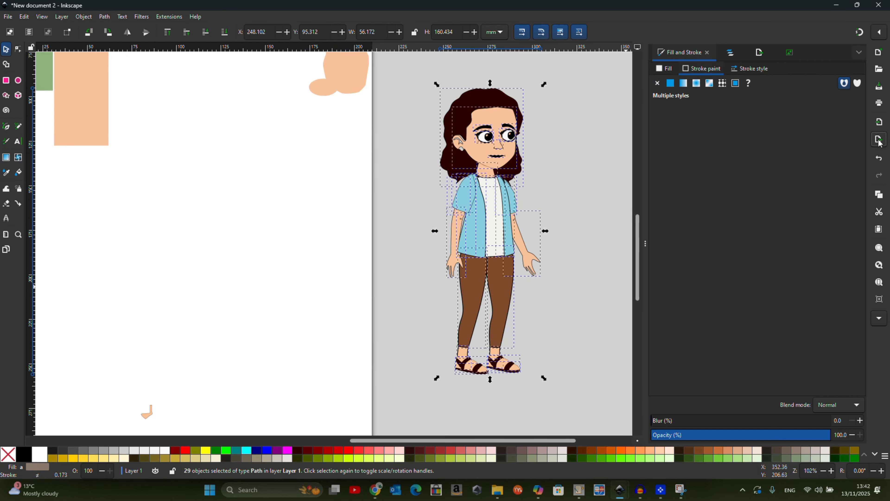
Open the export settings for the selected girl and choose the Pictures folder as the destination
{"action": "left_click", "coordinate": [878, 140]}
{"action": "left_click", "coordinate": [761, 415]}
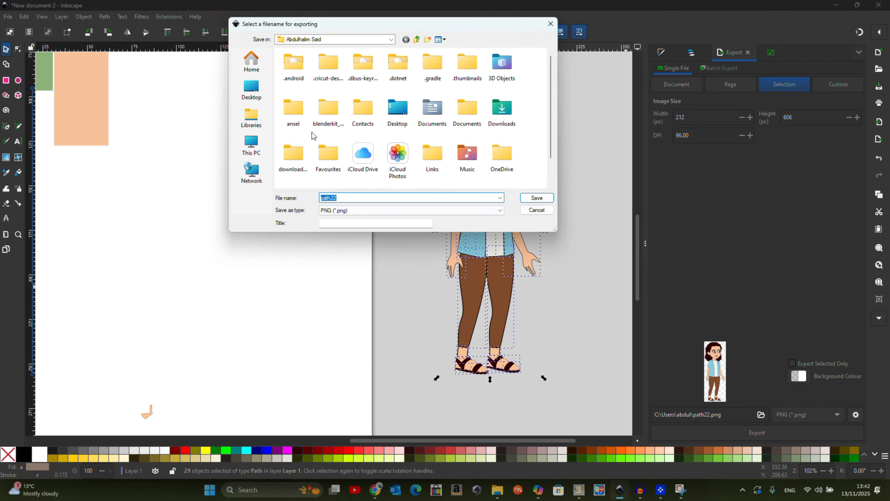
{"action": "left_click", "coordinate": [257, 94]}
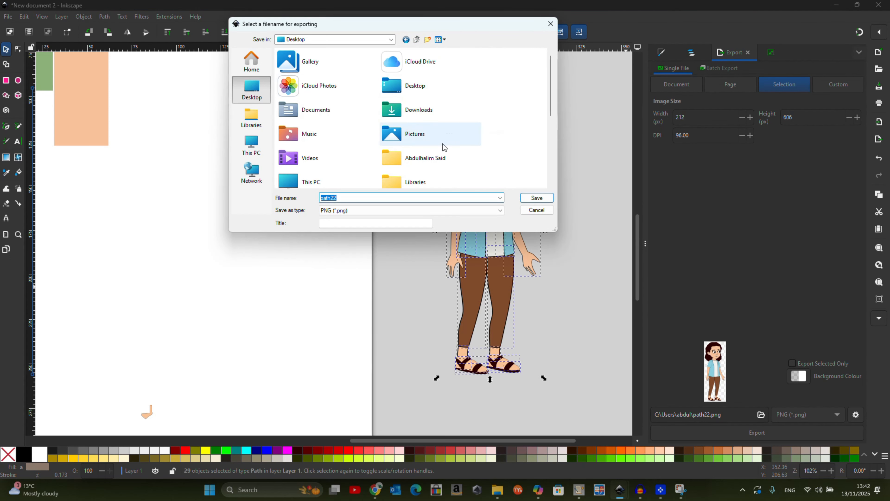
{"action": "double_click", "coordinate": [443, 144]}
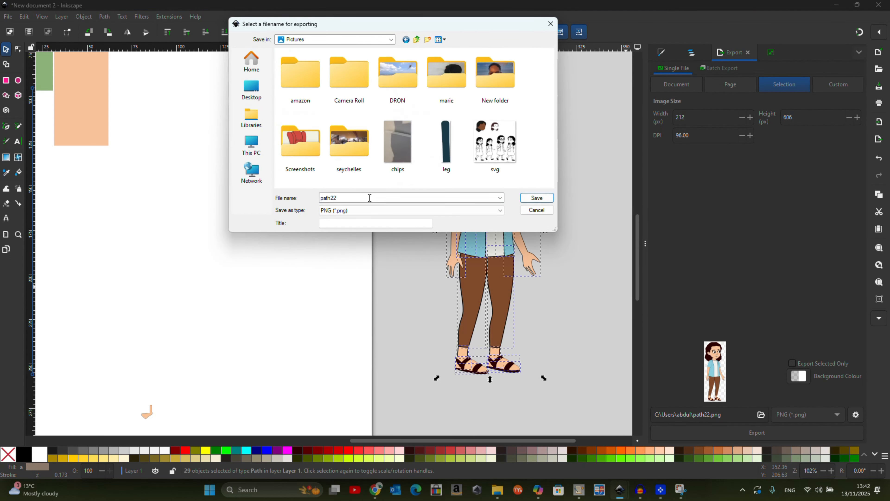
Name the export file "lina girl", set its type to Plain SVG and save the file choice
{"action": "double_click", "coordinate": [348, 198]}
{"action": "type", "text": "lina"}
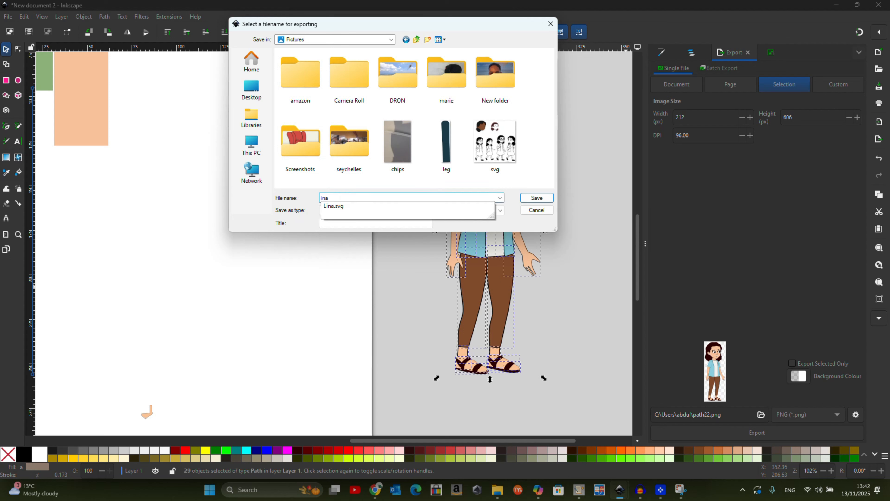
{"action": "type", "text": " girl"}
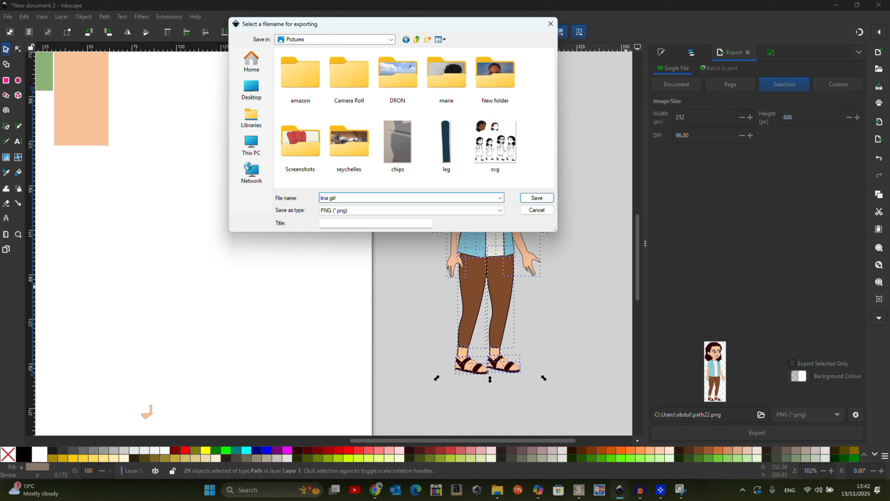
{"action": "left_click", "coordinate": [455, 211]}
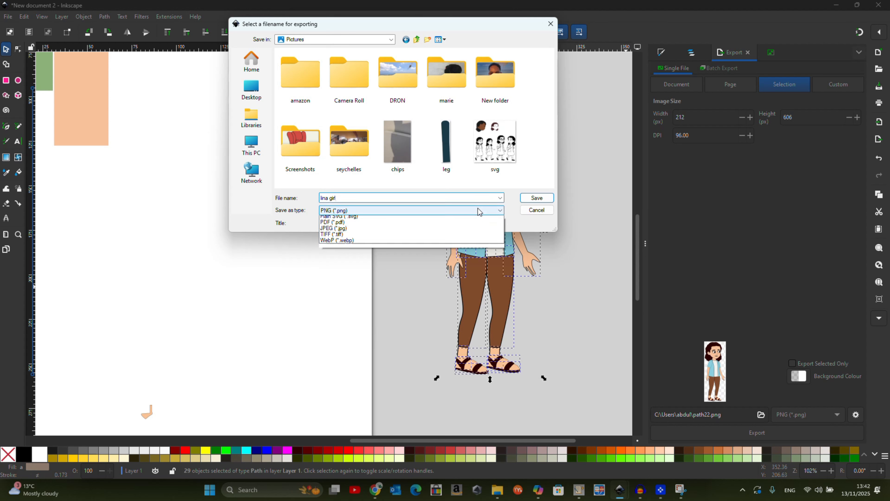
{"action": "left_click", "coordinate": [439, 231]}
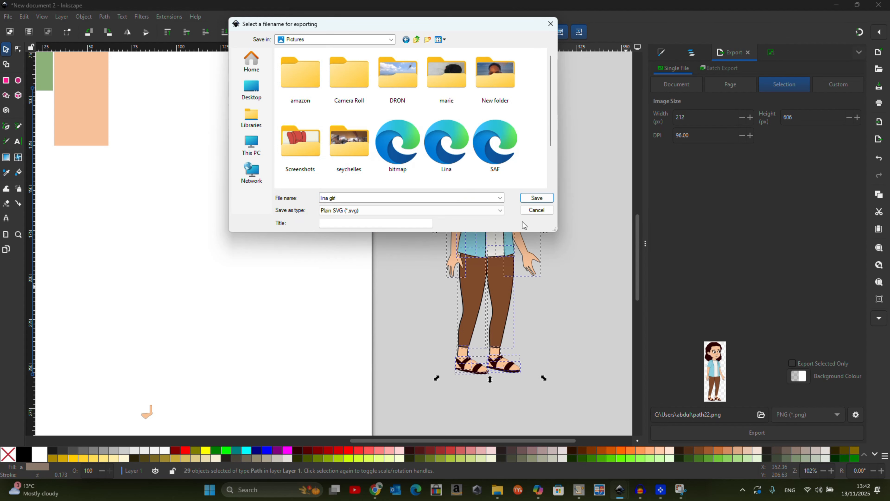
{"action": "left_click", "coordinate": [537, 198]}
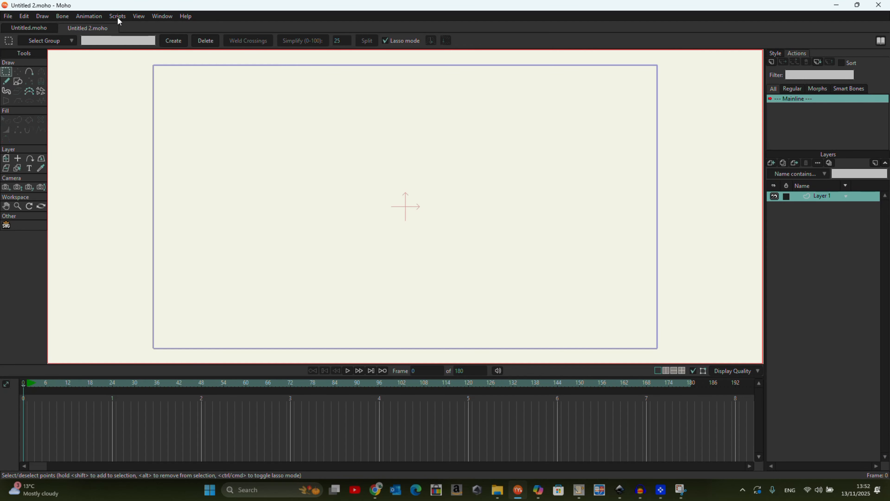
Switch to Moho and launch the SimplSam script for importing SVG files
{"action": "left_click", "coordinate": [117, 18]}
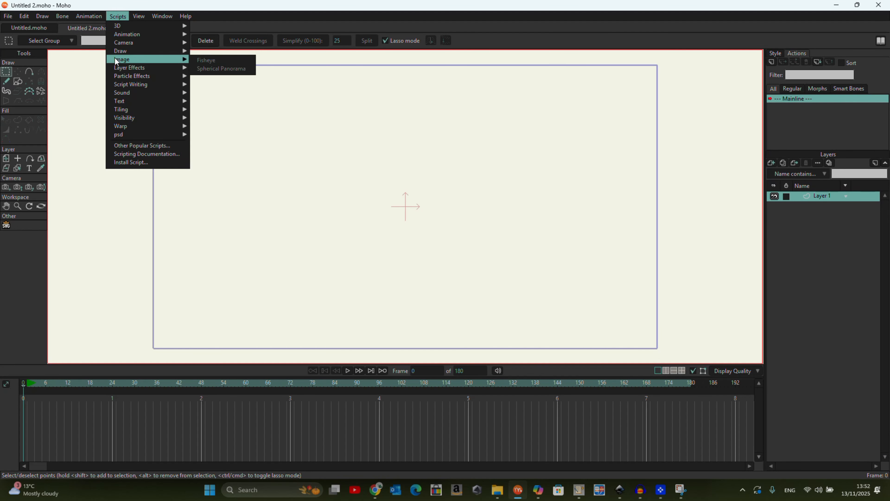
{"action": "mouse_move", "coordinate": [126, 77]}
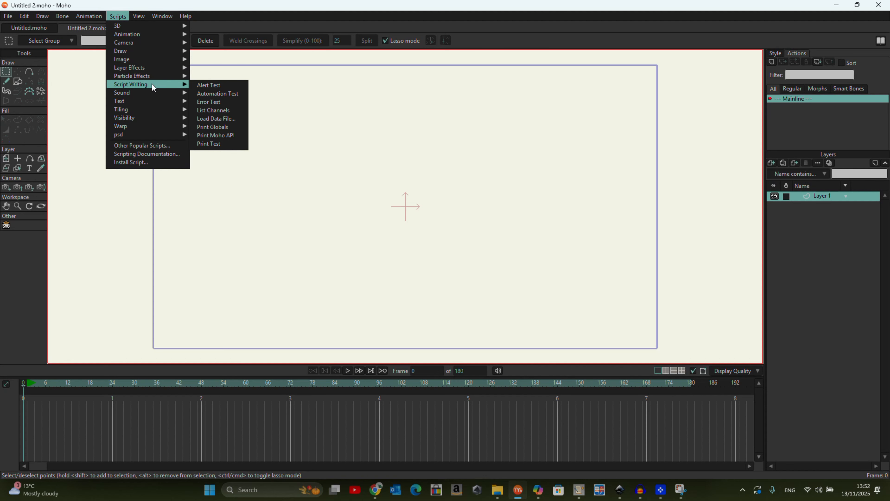
{"action": "mouse_move", "coordinate": [142, 133]}
{"action": "left_click", "coordinate": [212, 135]}
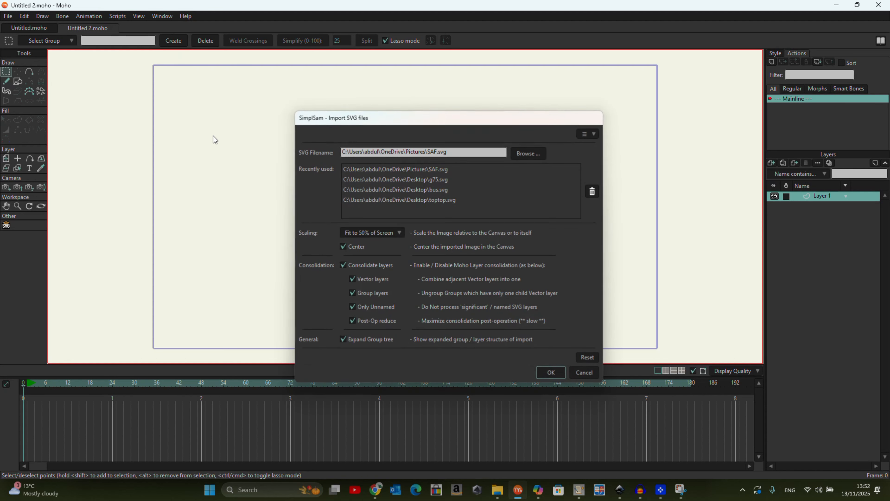
Choose the "lina girl" SVG from the Pictures folder and import it into the empty project
{"action": "left_click", "coordinate": [530, 154]}
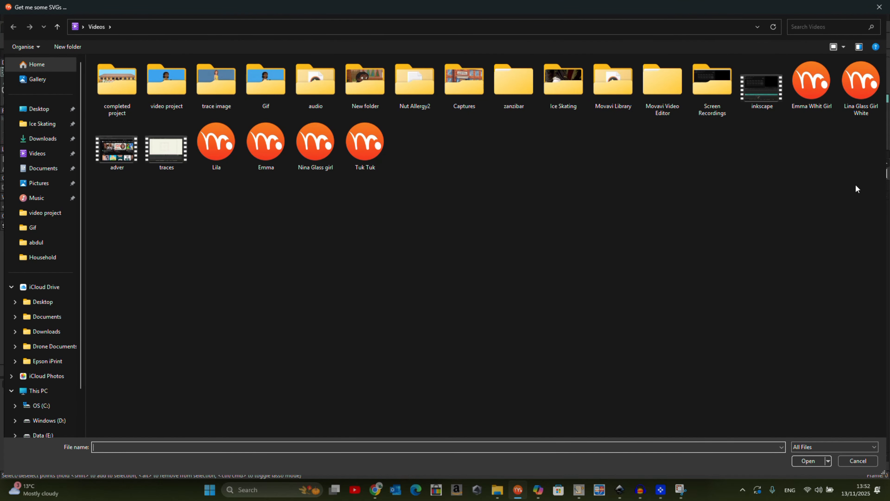
{"action": "left_click", "coordinate": [39, 109]}
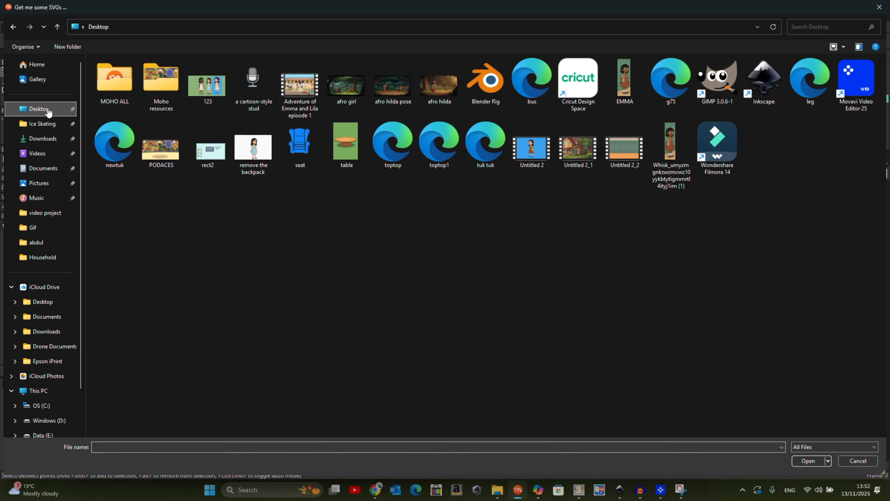
{"action": "left_click", "coordinate": [44, 183]}
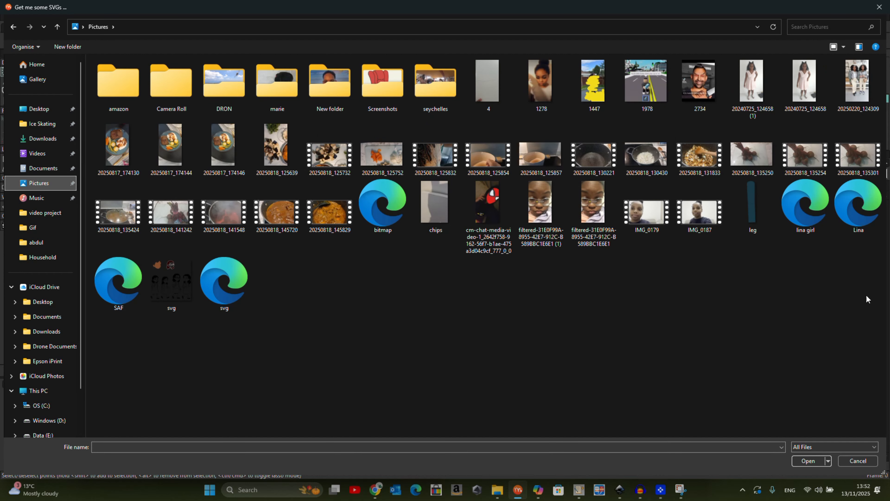
{"action": "left_click", "coordinate": [806, 203]}
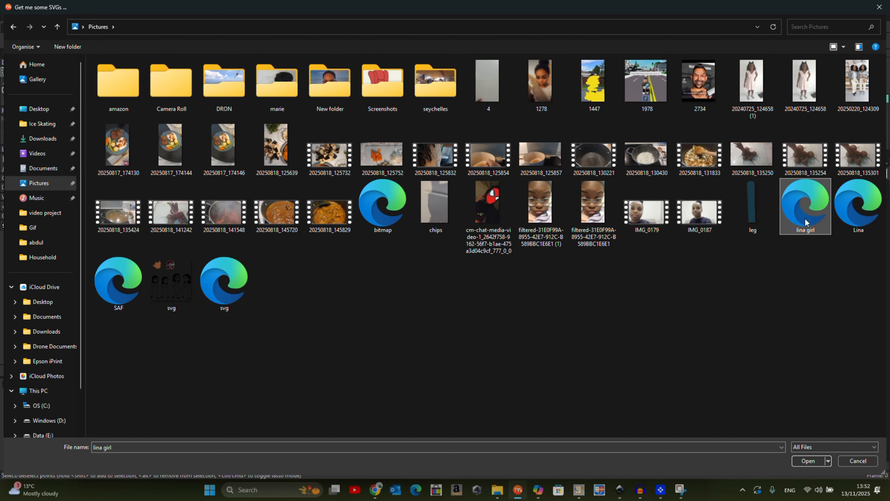
{"action": "left_click", "coordinate": [808, 461]}
{"action": "left_click", "coordinate": [554, 376]}
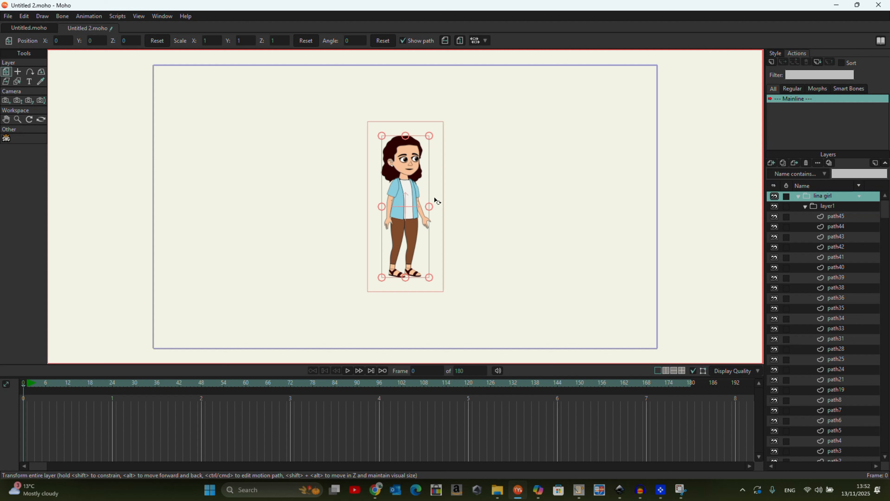
Inspect which body part each imported layer from path45 down to path36 holds
{"action": "scroll", "coordinate": [435, 200], "scroll_direction": "up", "scroll_amount": 4}
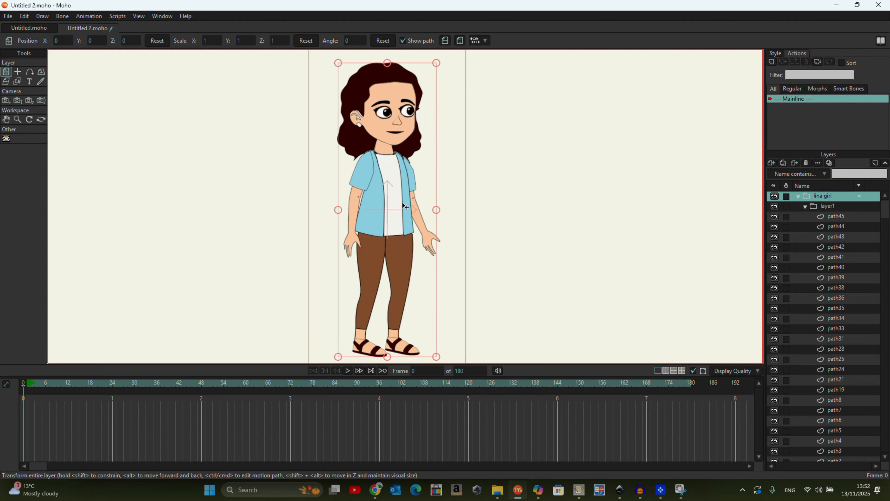
{"action": "left_click", "coordinate": [840, 218]}
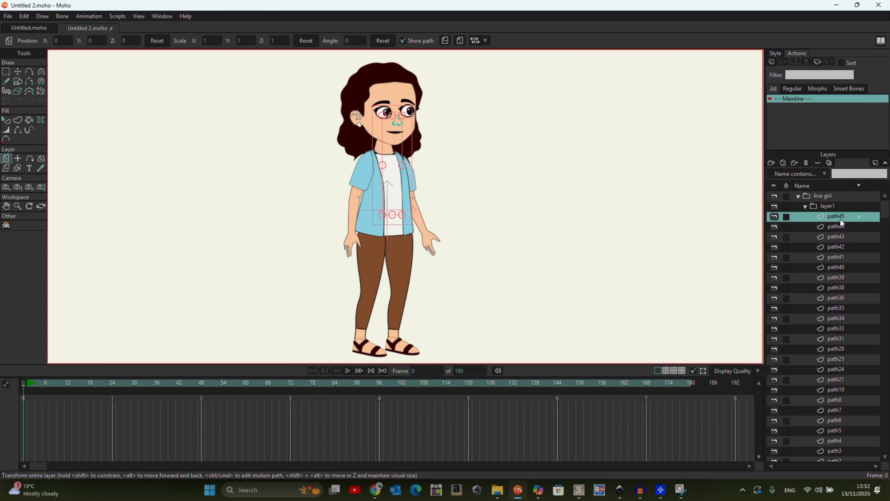
{"action": "left_click", "coordinate": [832, 231]}
{"action": "left_click", "coordinate": [833, 236]}
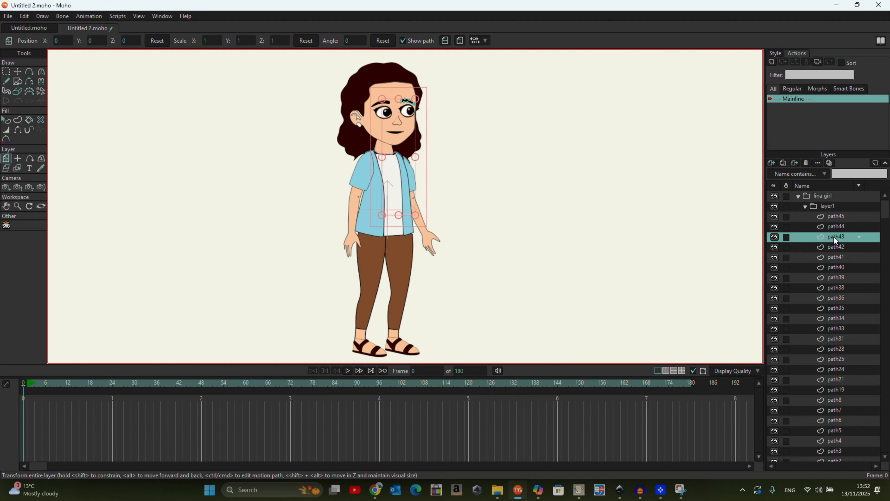
{"action": "left_click", "coordinate": [835, 246]}
{"action": "left_click", "coordinate": [838, 258]}
{"action": "left_click", "coordinate": [837, 280]}
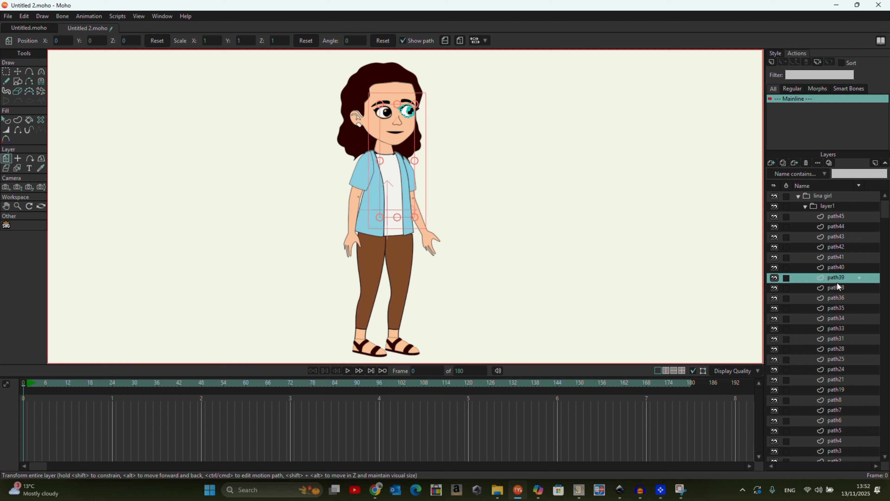
{"action": "left_click", "coordinate": [837, 287]}
{"action": "left_click", "coordinate": [837, 298]}
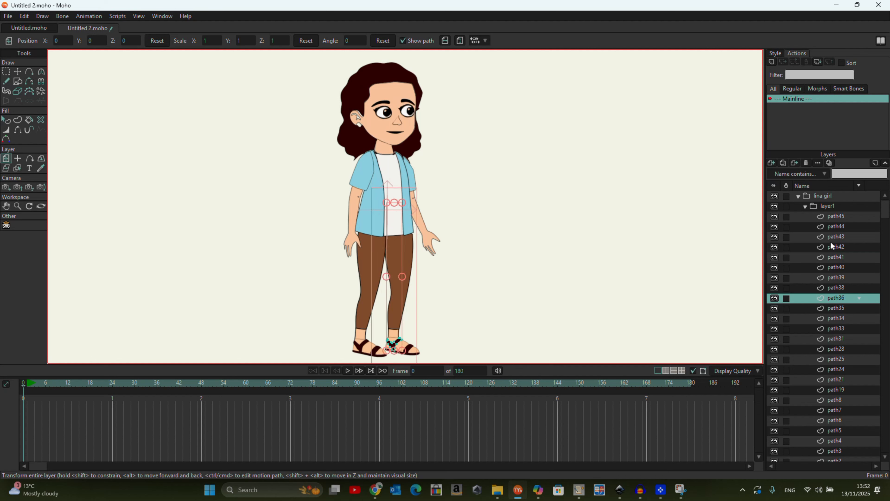
Shift the path36 sandal strap and the path39 eye layer slightly to test them as separate parts
{"action": "mouse_move", "coordinate": [399, 267]}
{"action": "left_mouse_down"}
{"action": "mouse_move", "coordinate": [417, 267]}
{"action": "mouse_move", "coordinate": [402, 269]}
{"action": "left_mouse_up"}
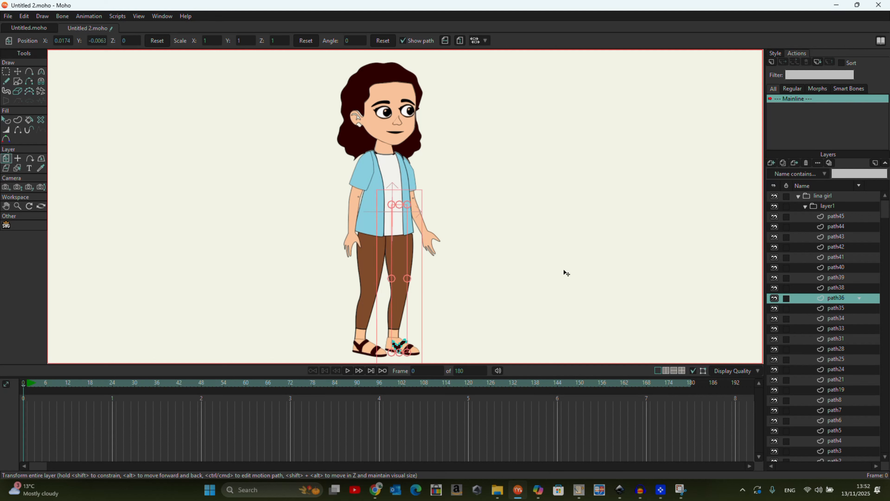
{"action": "left_click", "coordinate": [829, 279]}
{"action": "left_click_drag", "start_coordinate": [388, 191], "coordinate": [394, 189]}
Hide most of the upper imported layers, including path21, path24, path28, path31, path33, path34, path36, path38, path41, path42, path44 and path45
{"action": "left_click", "coordinate": [848, 380]}
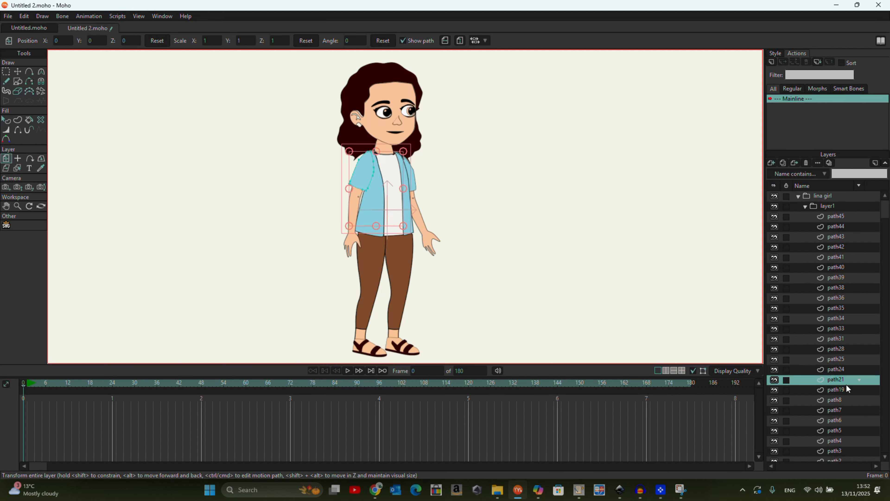
{"action": "left_click", "coordinate": [775, 380]}
{"action": "left_click", "coordinate": [775, 369]}
{"action": "left_click", "coordinate": [775, 349]}
{"action": "left_click", "coordinate": [775, 339]}
{"action": "left_click", "coordinate": [775, 328]}
{"action": "left_click", "coordinate": [775, 318]}
{"action": "left_click", "coordinate": [775, 298]}
{"action": "left_click", "coordinate": [775, 287]}
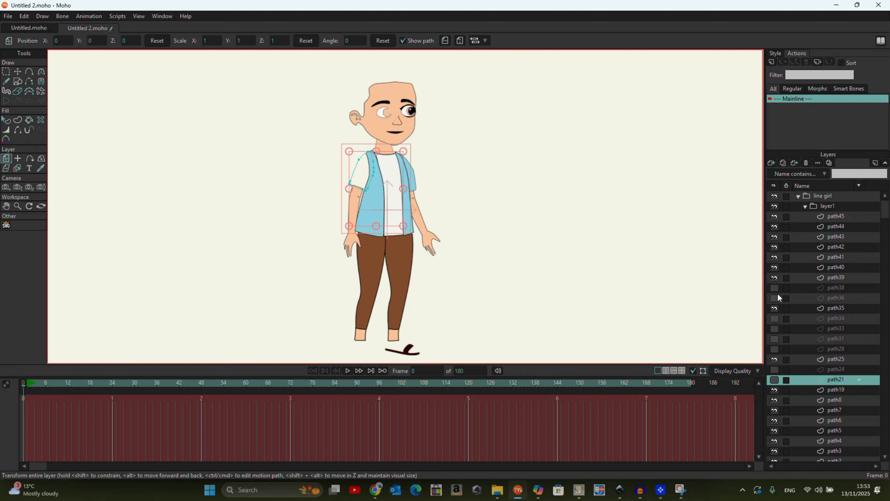
{"action": "left_click", "coordinate": [775, 257]}
{"action": "left_click", "coordinate": [775, 247]}
{"action": "left_click", "coordinate": [775, 227]}
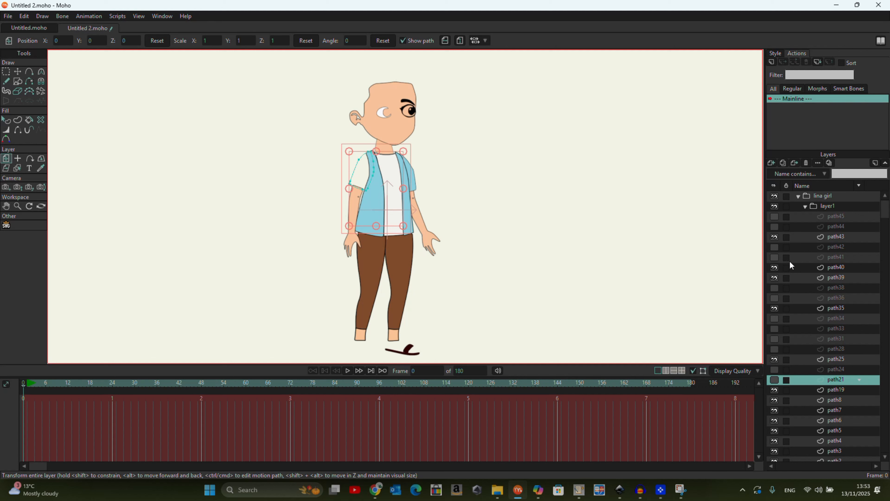
Hide the lower body-part layers path19, path8, path7, path6, path5 and path3, and toggle the visibility of path34
{"action": "left_click", "coordinate": [775, 389]}
{"action": "left_click", "coordinate": [775, 400]}
{"action": "left_click", "coordinate": [775, 420]}
{"action": "left_click", "coordinate": [775, 430]}
{"action": "left_click", "coordinate": [776, 440]}
{"action": "left_click", "coordinate": [775, 441]}
{"action": "left_click", "coordinate": [774, 451]}
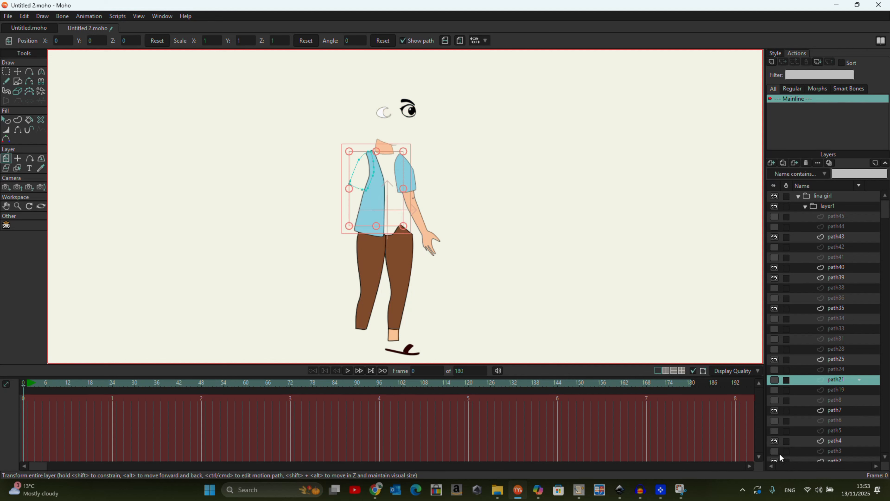
{"action": "scroll", "coordinate": [753, 281], "scroll_direction": "down", "scroll_amount": 3}
{"action": "left_click", "coordinate": [775, 410]}
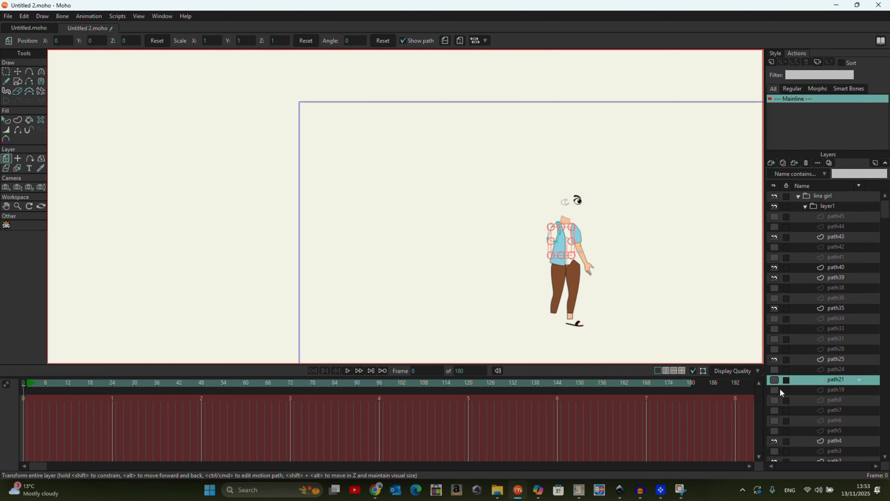
{"action": "left_click", "coordinate": [775, 318]}
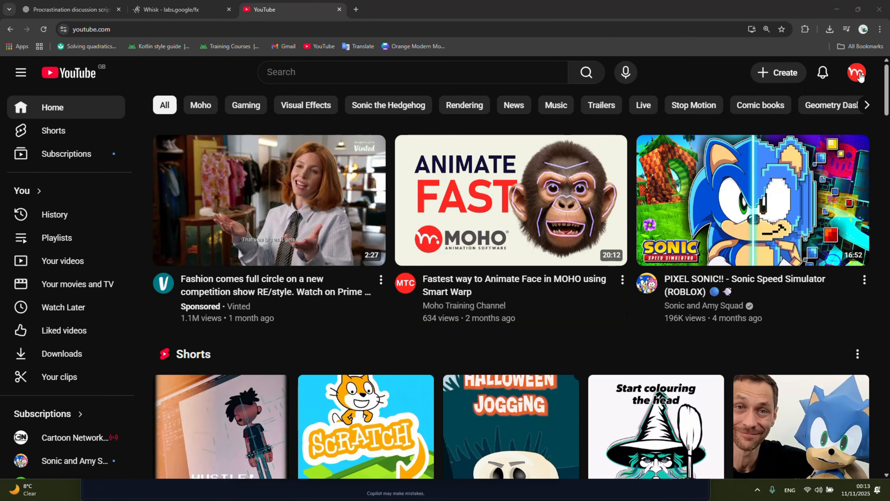
Switch to YouTube, open the Moho Simple Rig channel and play the Be Safe with Allergies episode past its advert
{"action": "left_click", "coordinate": [858, 74]}
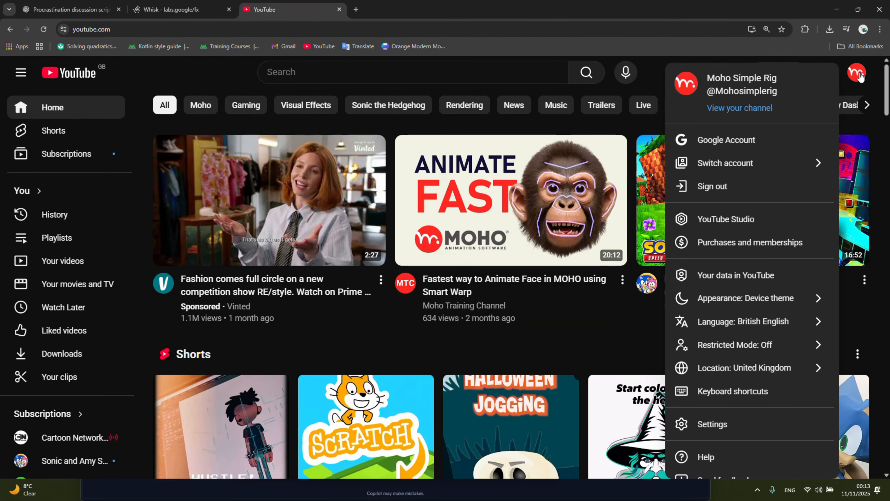
{"action": "left_click", "coordinate": [758, 111]}
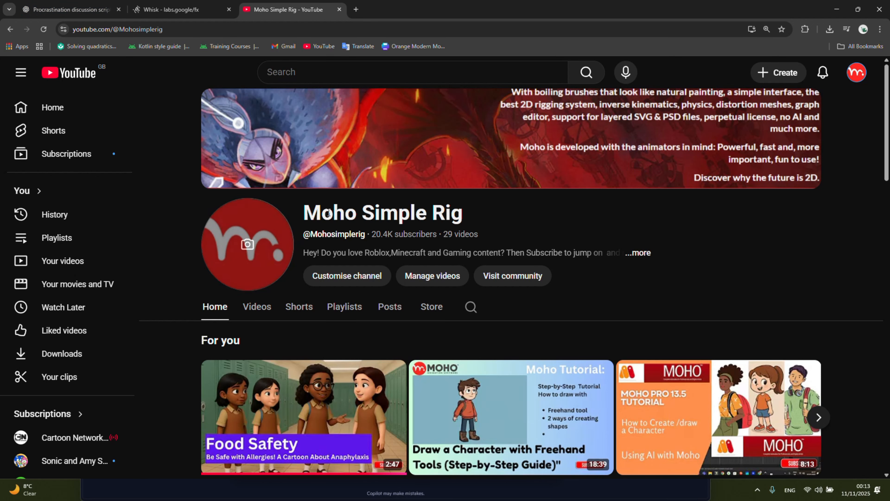
{"action": "scroll", "coordinate": [470, 231], "scroll_direction": "down", "scroll_amount": 2}
{"action": "scroll", "coordinate": [470, 230], "scroll_direction": "down", "scroll_amount": 3}
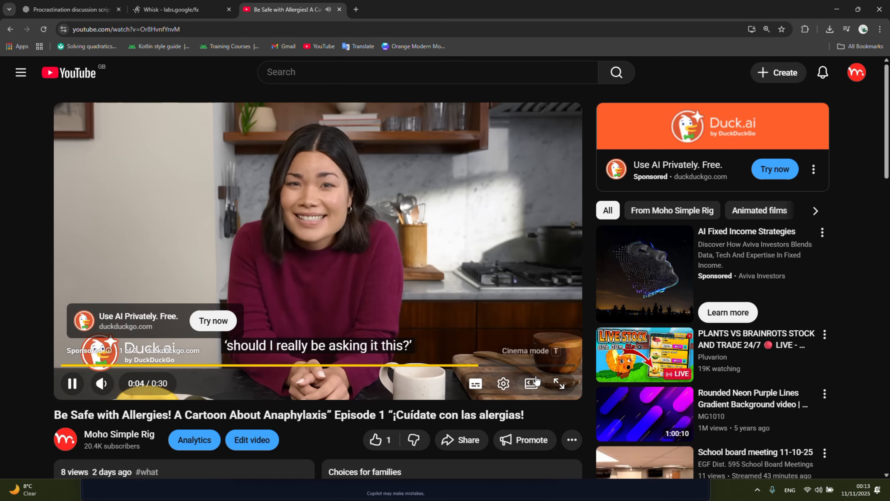
{"action": "left_click", "coordinate": [543, 350]}
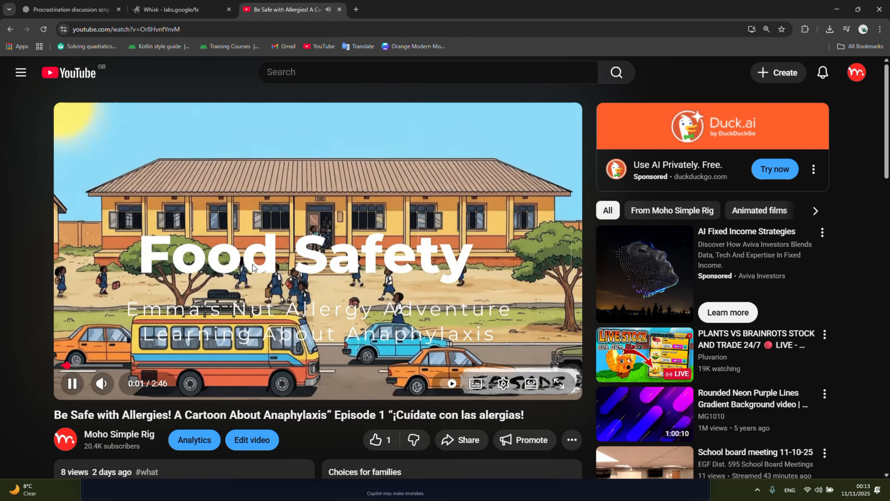
Look over the Be Safe with Allergies video page and give the video a like
{"action": "scroll", "coordinate": [245, 262], "scroll_direction": "down", "scroll_amount": 1}
{"action": "scroll", "coordinate": [244, 261], "scroll_direction": "down", "scroll_amount": 3}
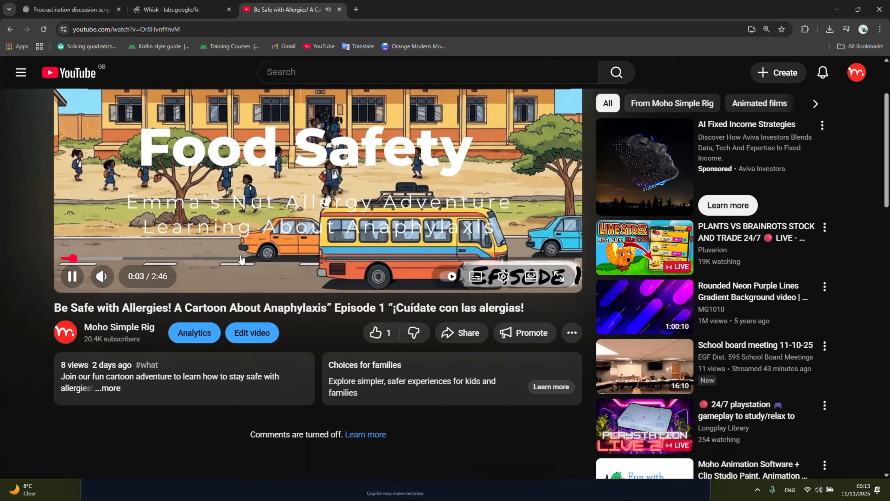
{"action": "scroll", "coordinate": [240, 252], "scroll_direction": "up", "scroll_amount": 3}
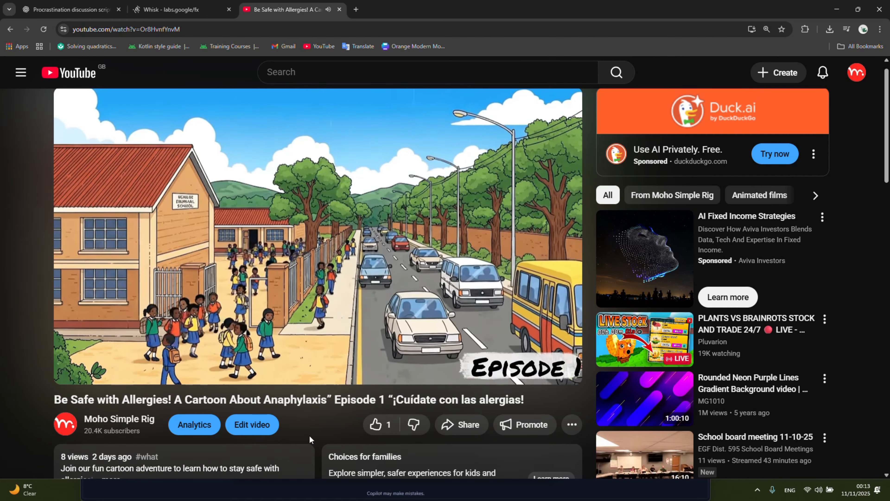
{"action": "left_click", "coordinate": [375, 424]}
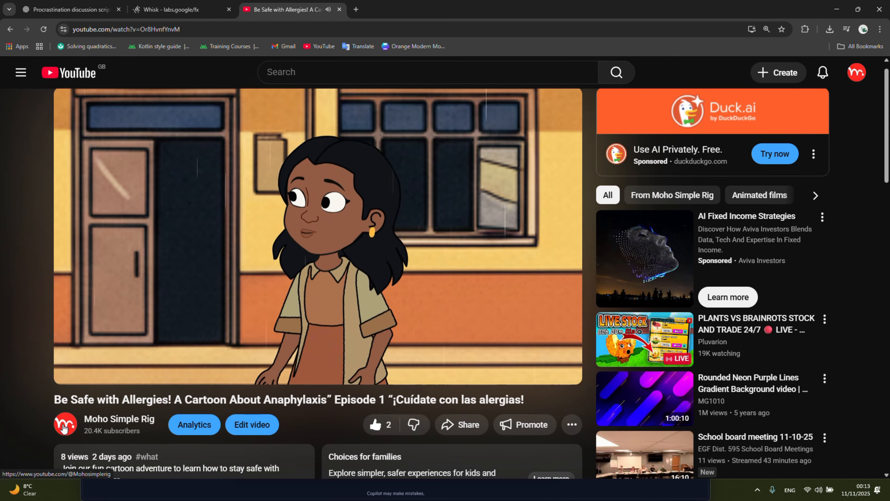
Return to the Moho Simple Rig channel page and browse its recommended and popular videos
{"action": "left_click", "coordinate": [63, 428]}
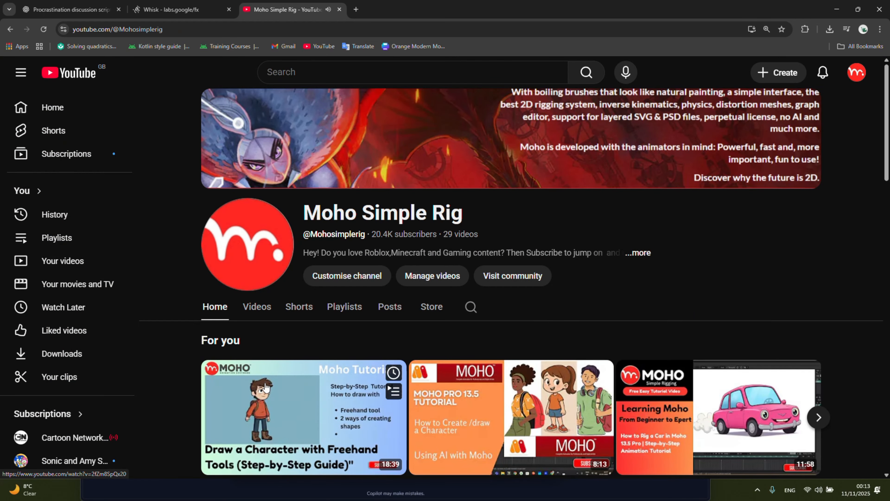
{"action": "scroll", "coordinate": [423, 280], "scroll_direction": "down", "scroll_amount": 5}
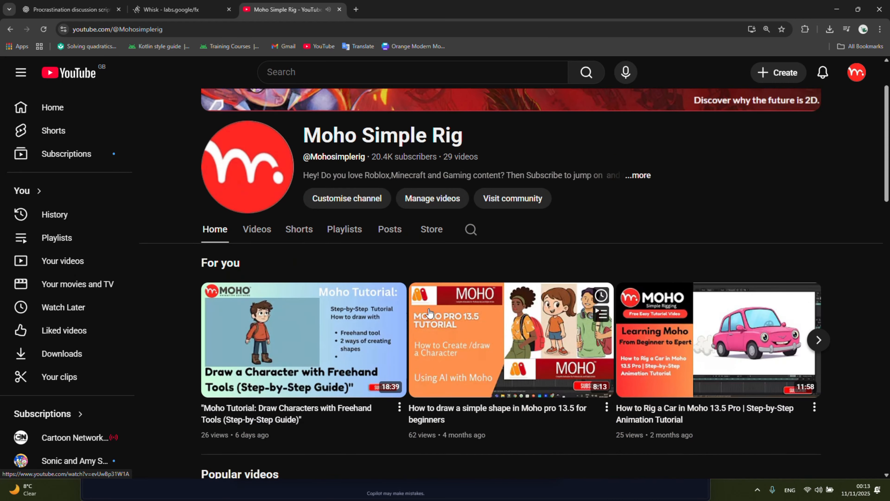
{"action": "scroll", "coordinate": [453, 377], "scroll_direction": "down", "scroll_amount": 6}
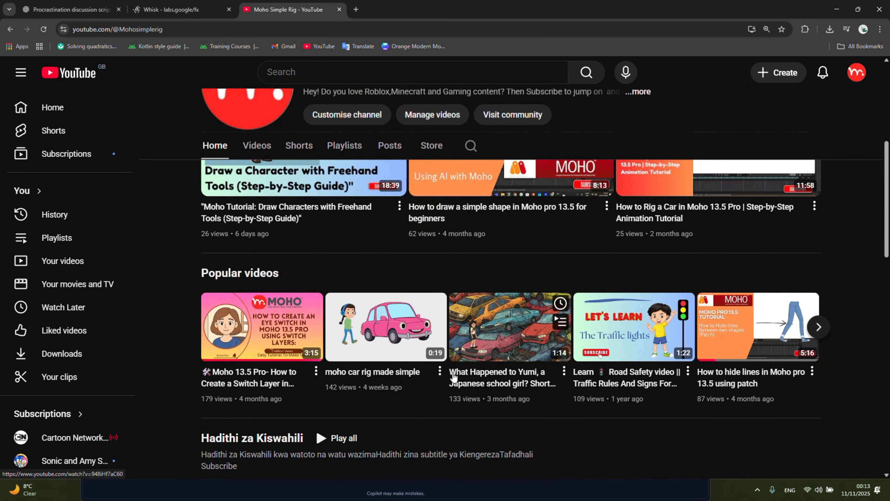
{"action": "scroll", "coordinate": [453, 368], "scroll_direction": "up", "scroll_amount": 3}
{"action": "scroll", "coordinate": [452, 366], "scroll_direction": "up", "scroll_amount": 8}
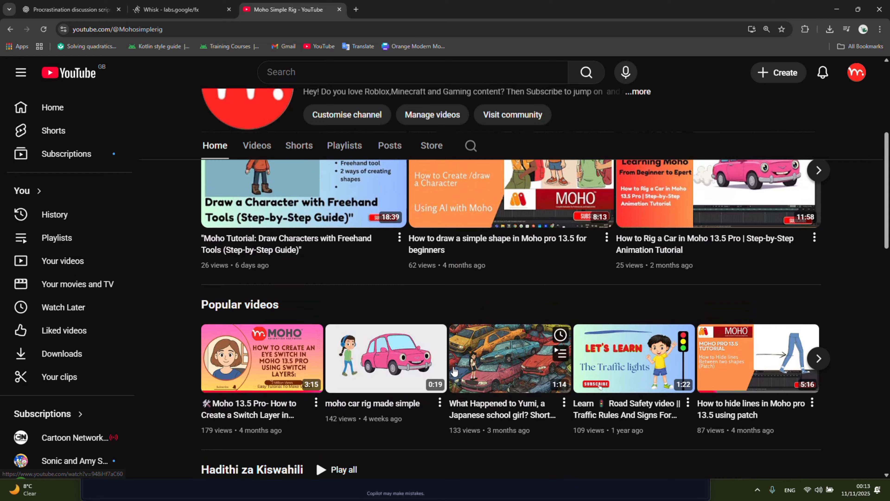
{"action": "scroll", "coordinate": [454, 372], "scroll_direction": "down", "scroll_amount": 1}
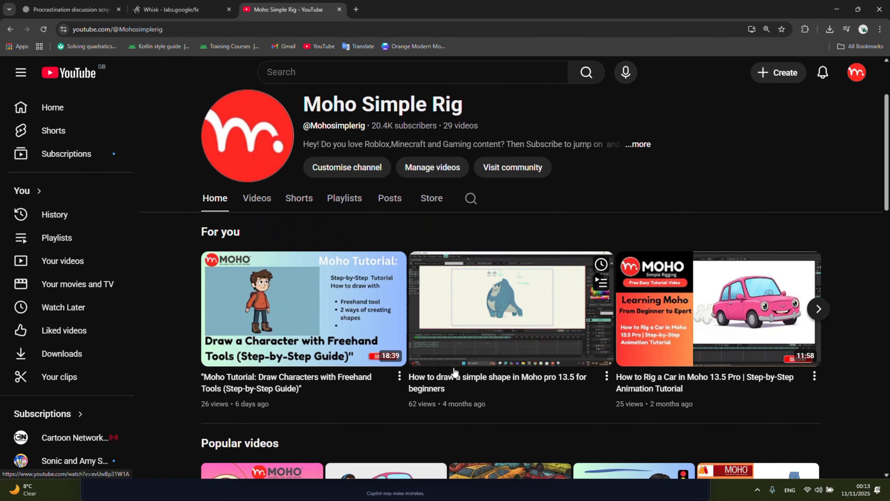